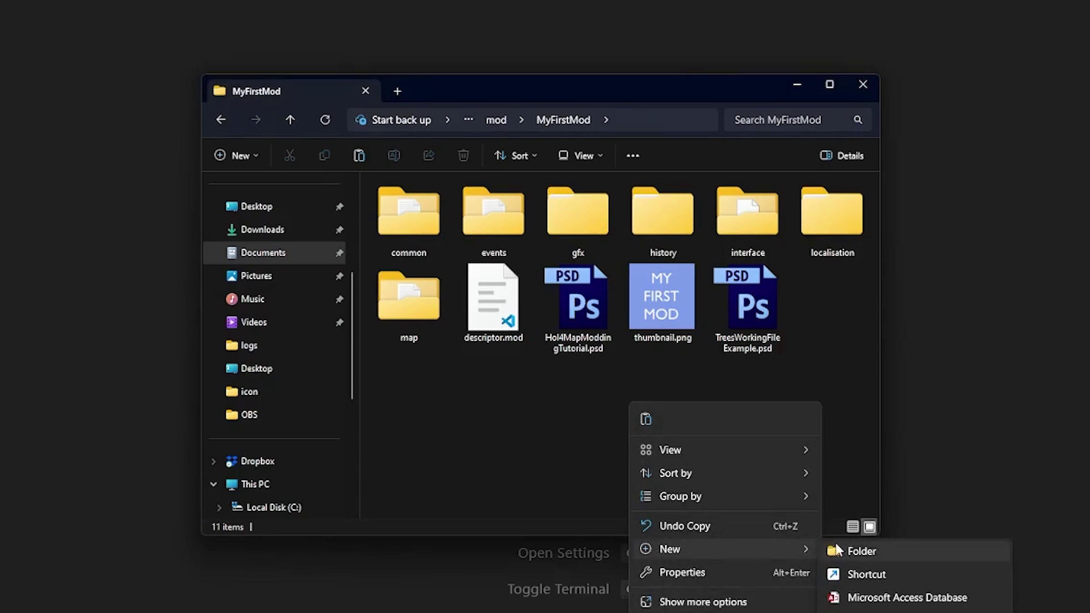
Step: Make a Music folder inside MyFirstMod and move mysong.ogg into it
{"action": "left_click", "coordinate": [851, 551]}
{"action": "type", "text": "Music"}
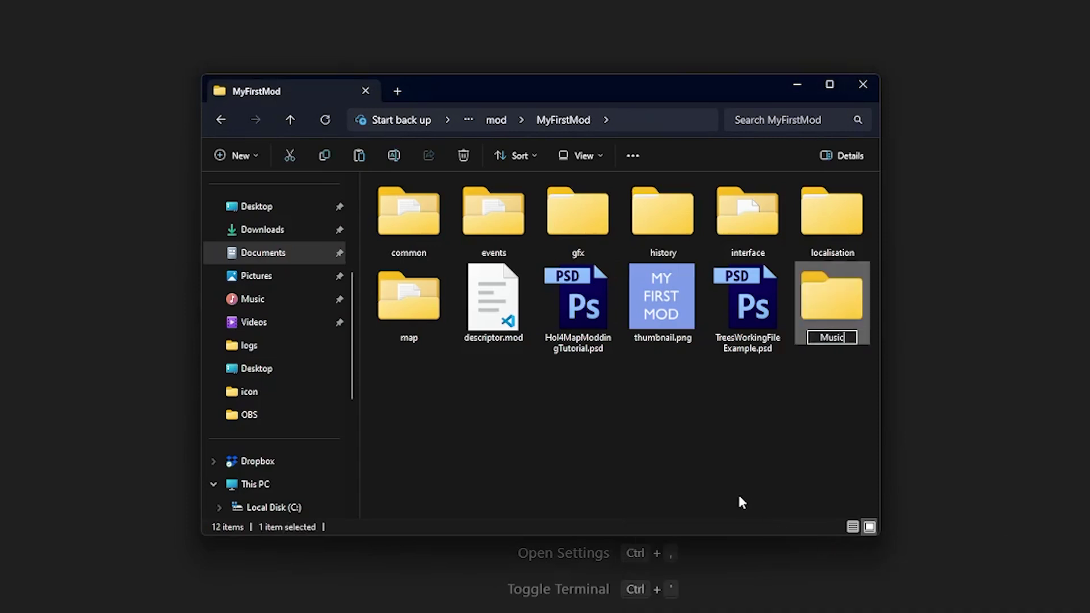
{"action": "key", "text": "Return"}
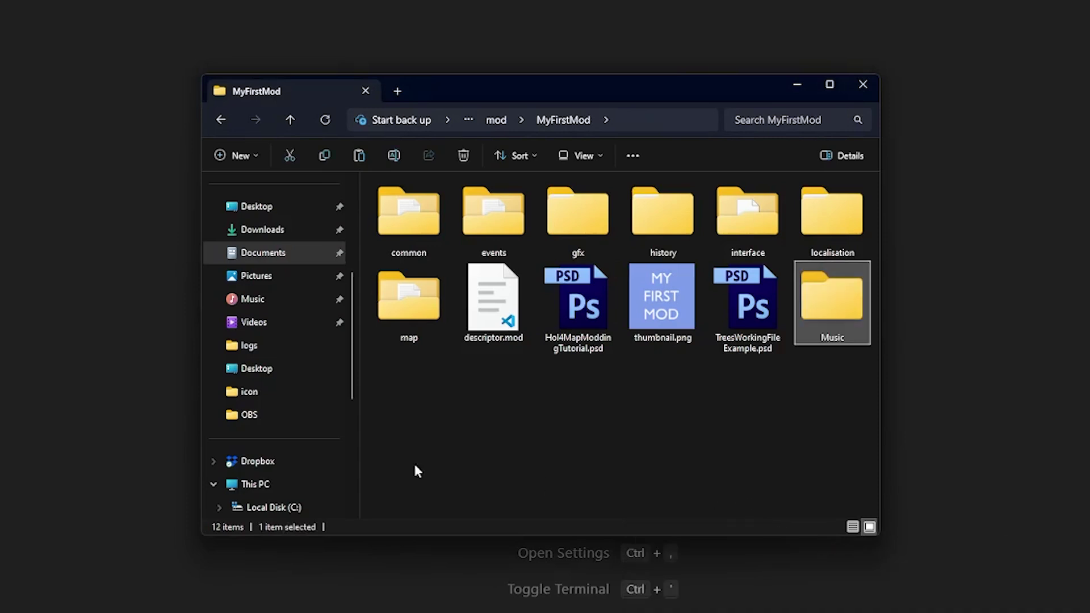
{"action": "double_click", "coordinate": [843, 308]}
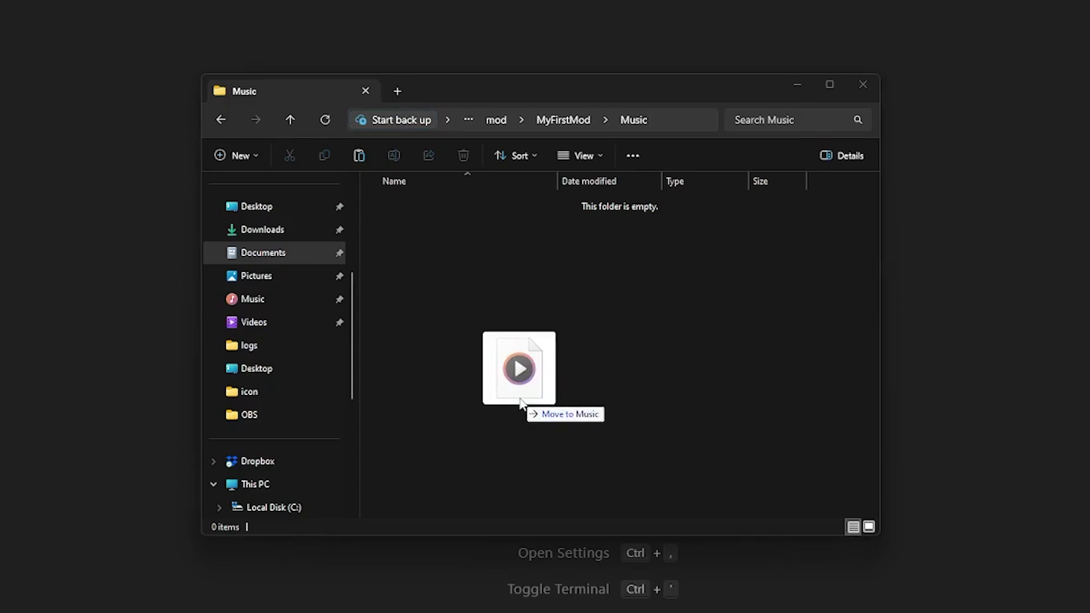
{"action": "left_click_drag", "start_coordinate": [519, 394], "coordinate": [520, 398]}
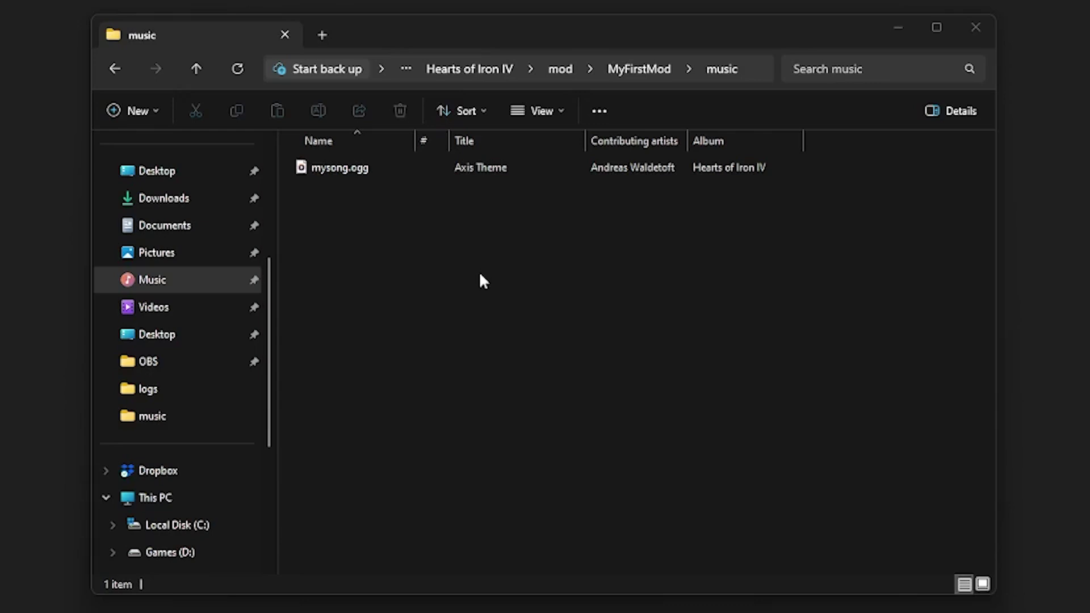
Step: Add a new empty file named my_music.asset to the music folder
{"action": "right_click", "coordinate": [480, 281]}
{"action": "mouse_move", "coordinate": [528, 409]}
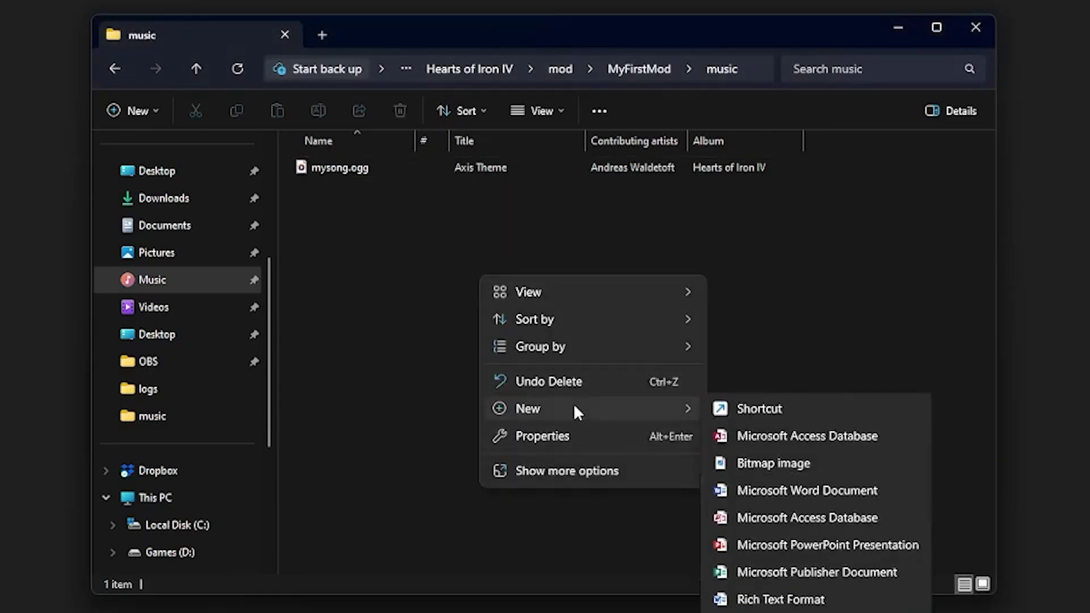
{"action": "left_click", "coordinate": [800, 609]}
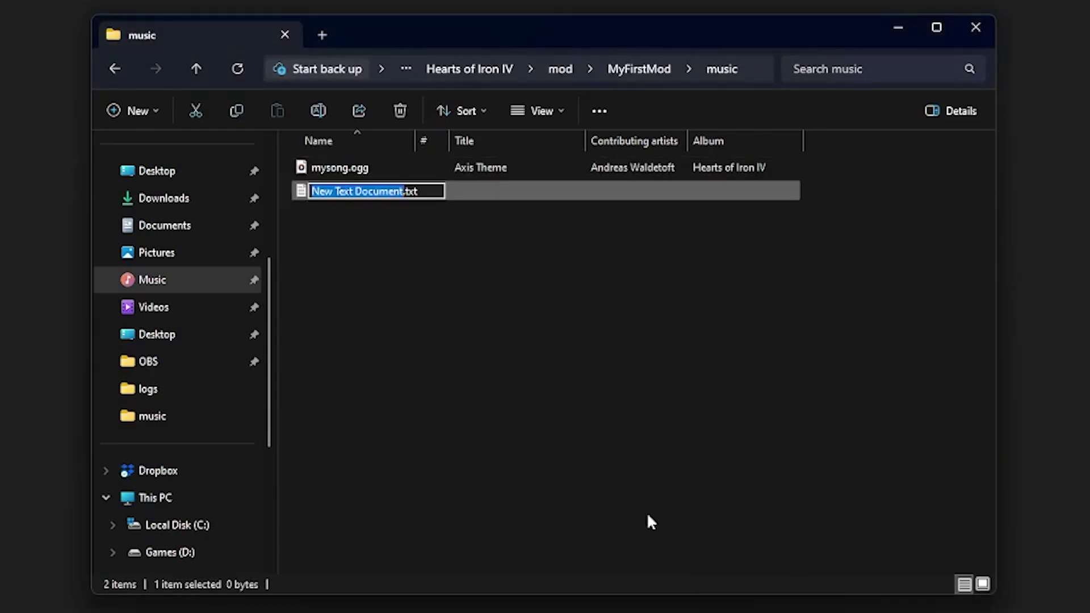
{"action": "type", "text": "my_mus"}
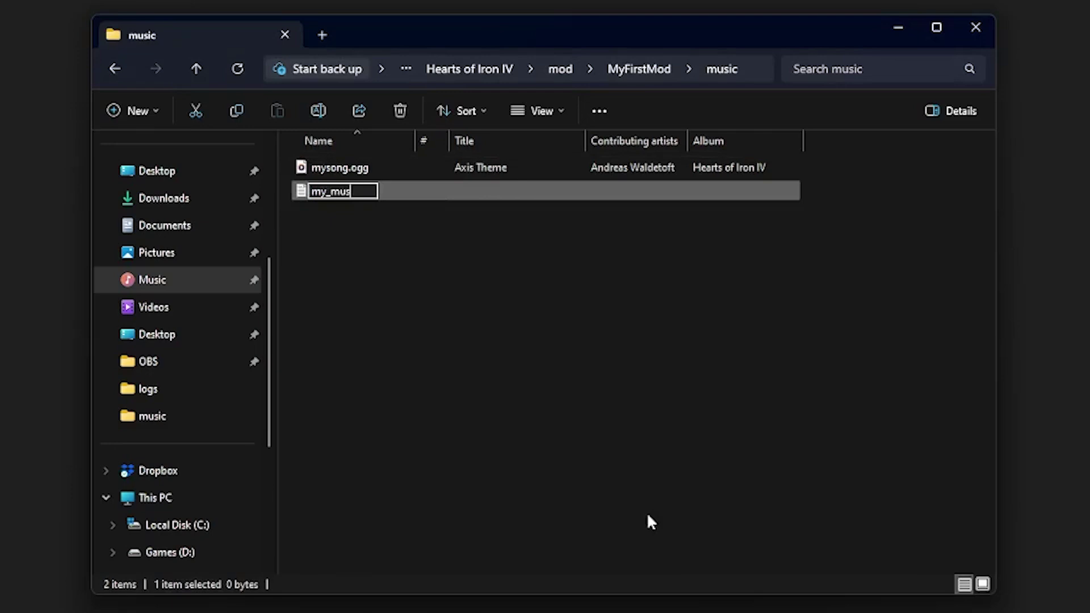
{"action": "type", "text": "ic.asset"}
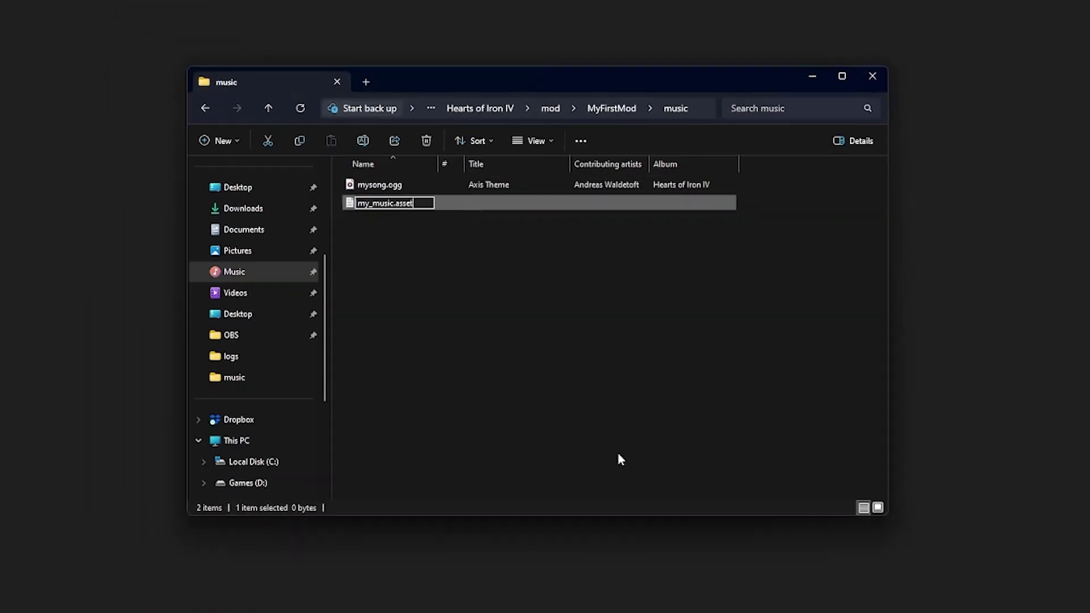
{"action": "key", "text": "Return"}
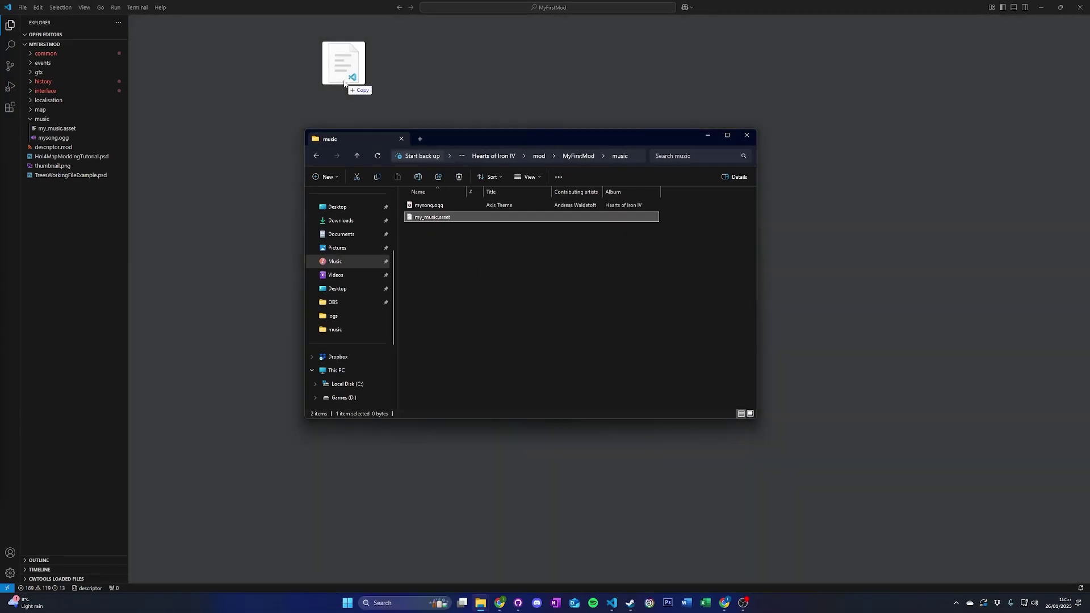
Step: Write music = { name = "mysong" } in my_music.asset and check mfm_music_l_english.yml
{"action": "left_click_drag", "start_coordinate": [461, 223], "coordinate": [343, 80]}
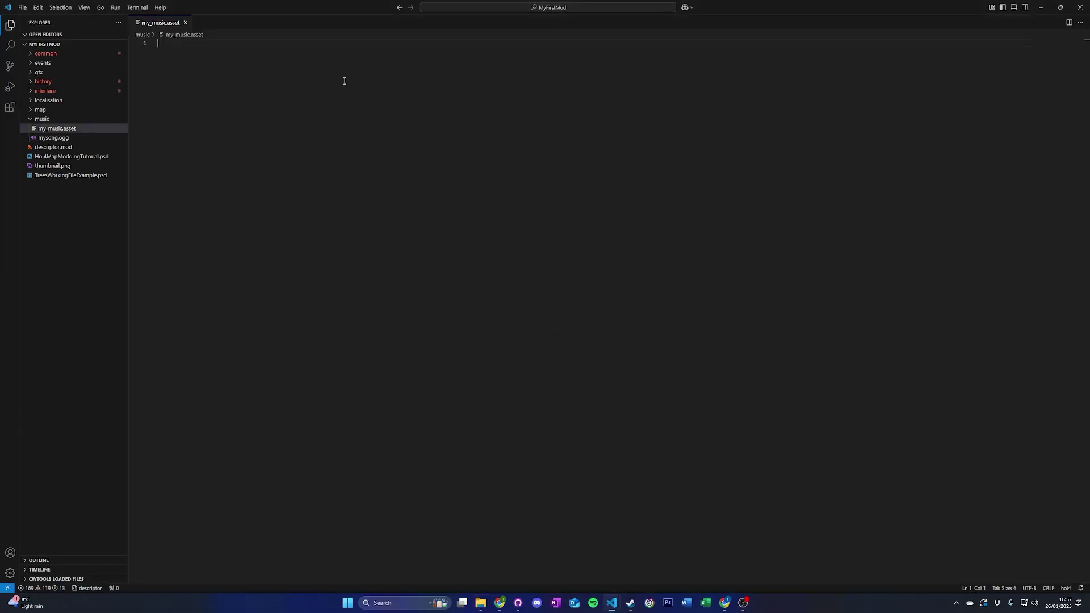
{"action": "type", "text": "music ="}
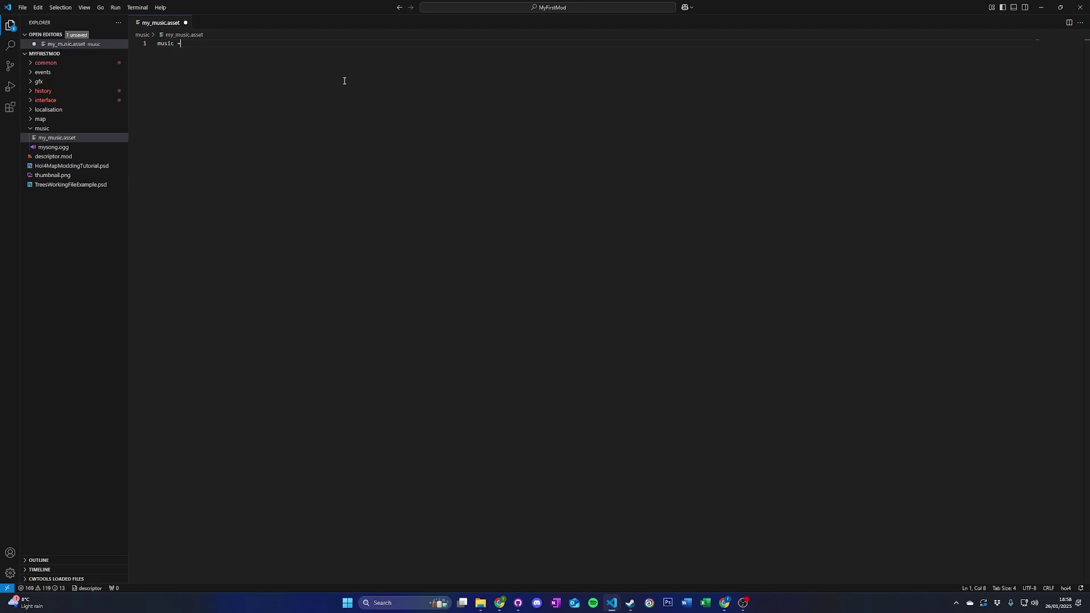
{"action": "type", "text": " {"}
{"action": "key", "text": "Return"}
{"action": "type", "text": "m"}
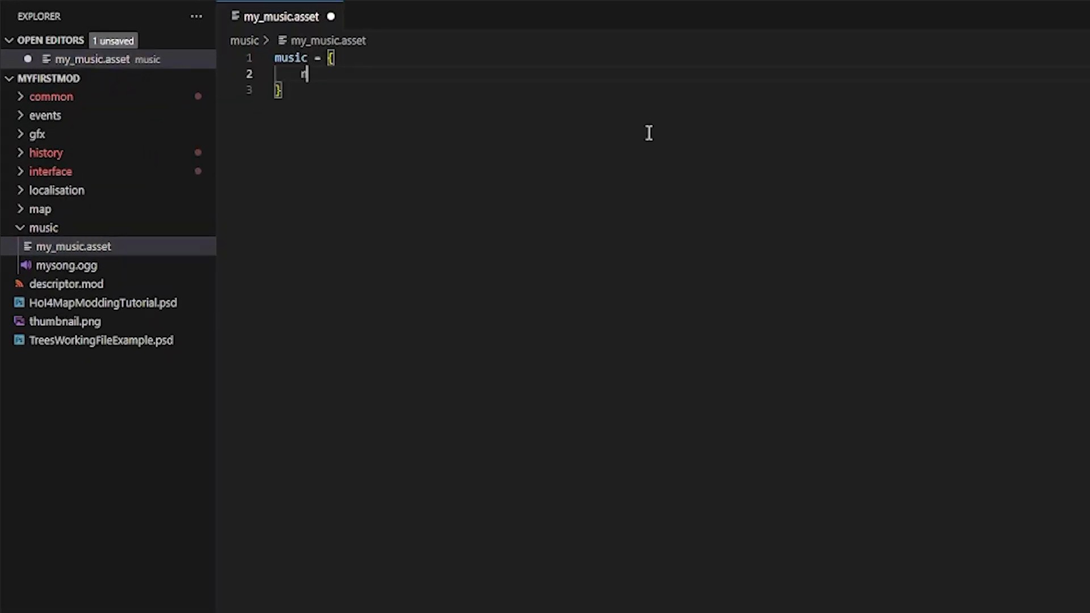
{"action": "type", "text": "ame = \"my"}
{"action": "type", "text": "song\""}
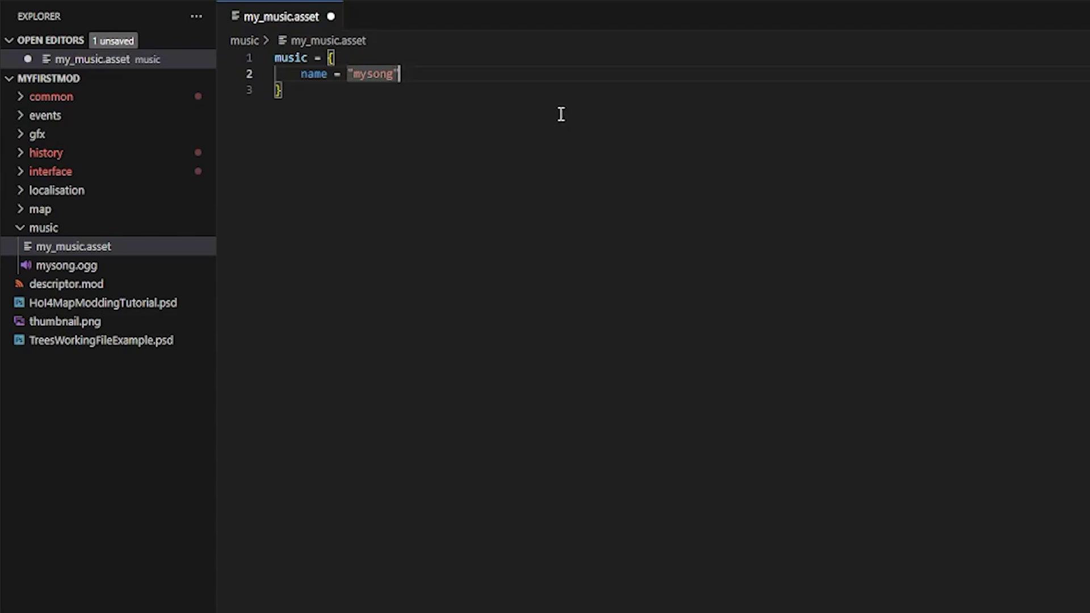
{"action": "left_click", "coordinate": [21, 191]}
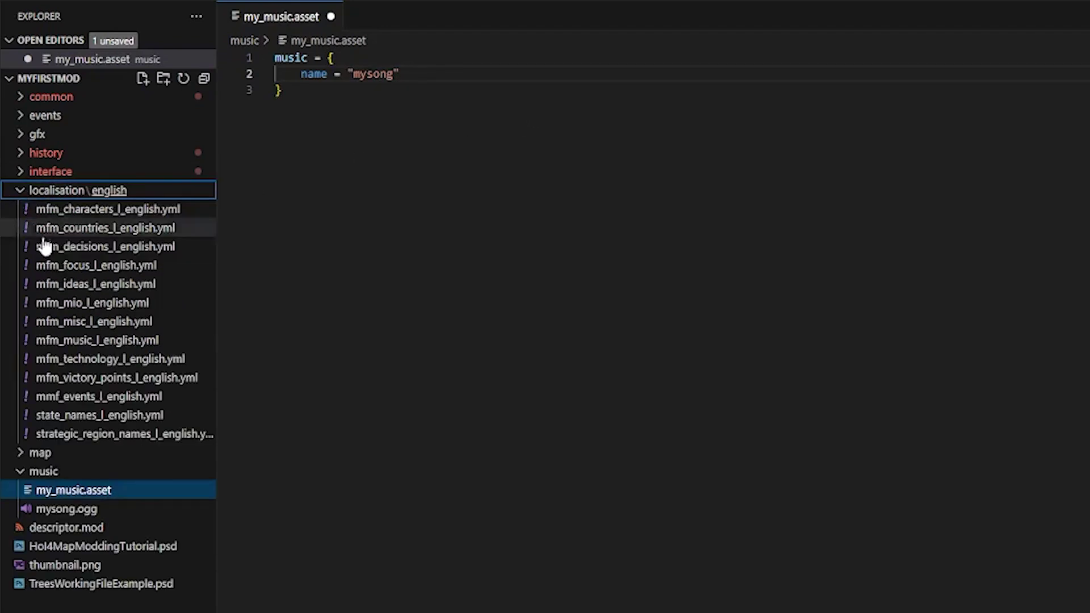
{"action": "left_click", "coordinate": [132, 345]}
{"action": "left_click", "coordinate": [409, 70]}
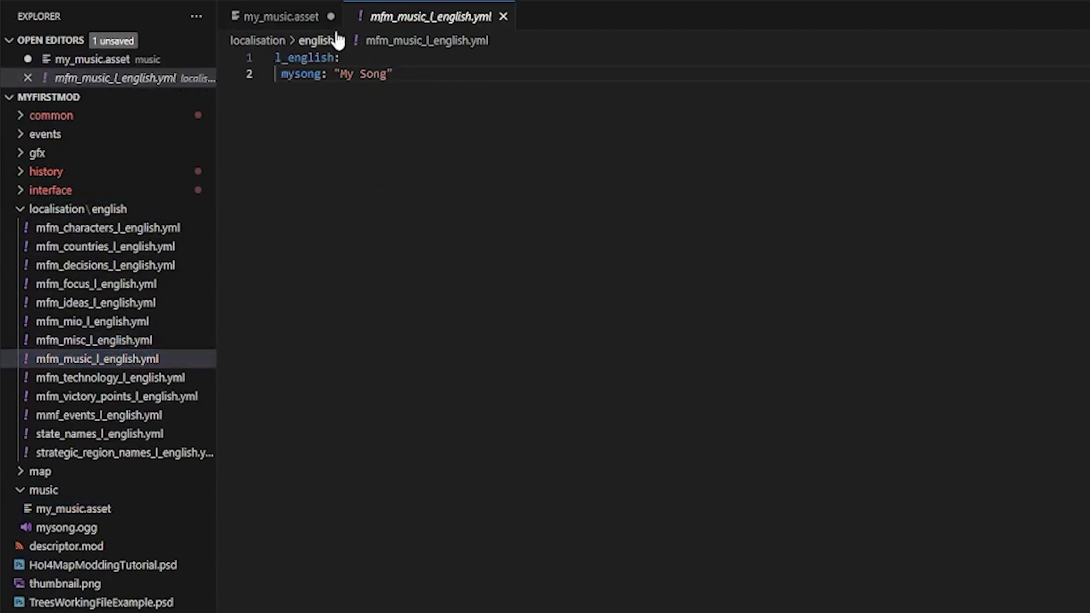
{"action": "left_click", "coordinate": [288, 21]}
Step: Add file = "mysong.ogg" and a volume = 0.65 line inside the music block
{"action": "key", "text": "Return"}
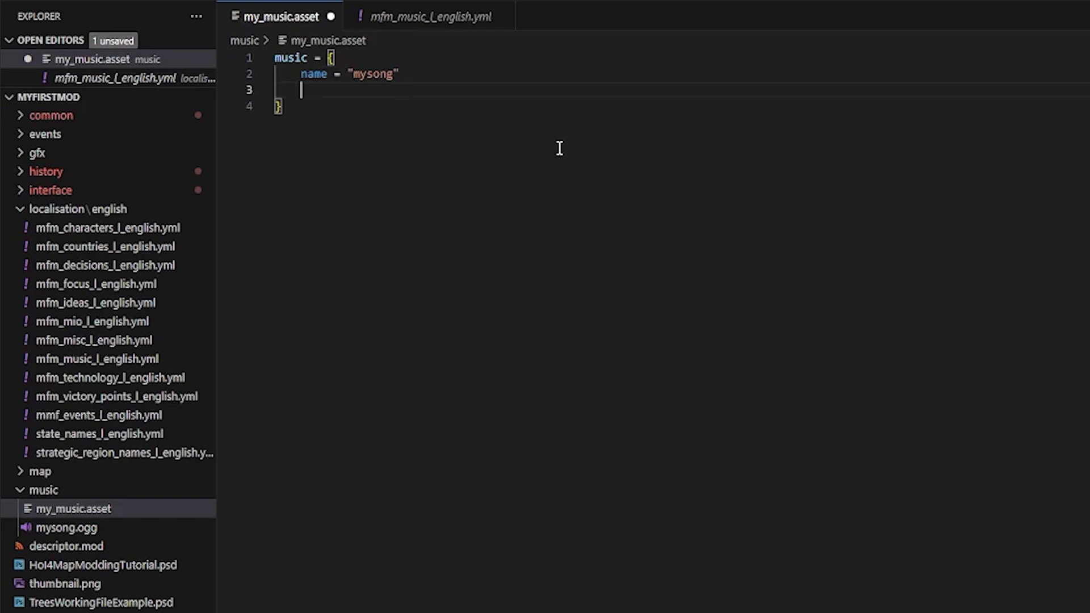
{"action": "type", "text": "file = \"myso"}
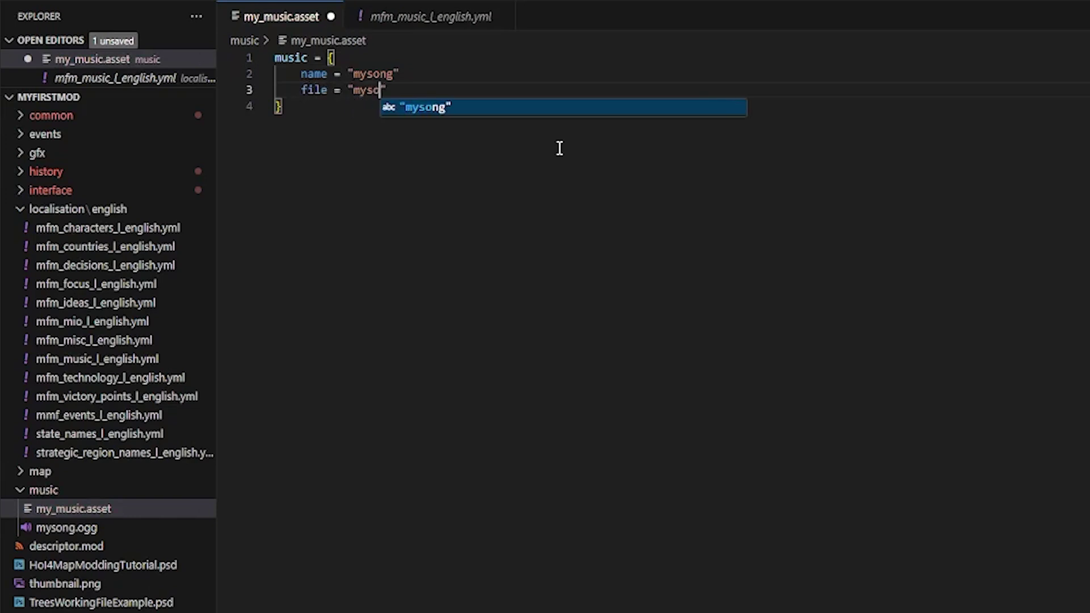
{"action": "type", "text": "ng.ogg"}
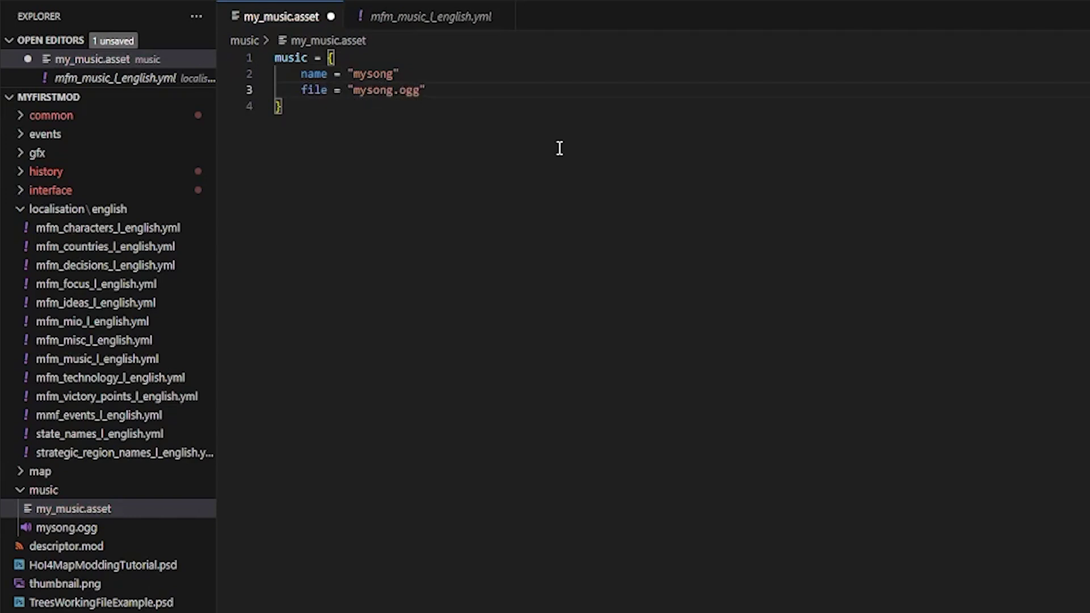
{"action": "key", "text": "Right"}
{"action": "key", "text": "Return"}
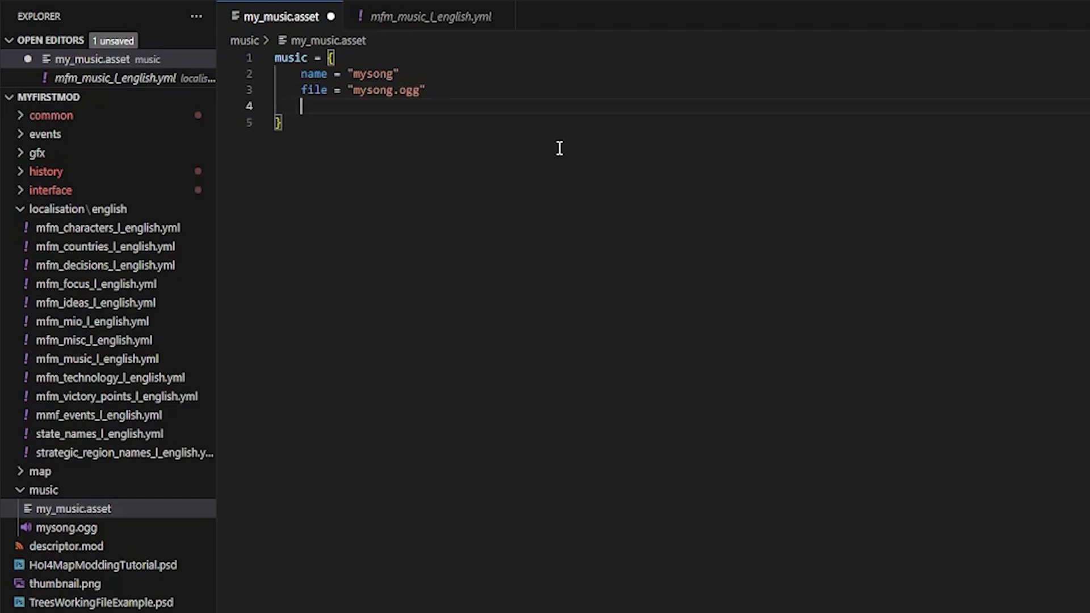
{"action": "type", "text": "volu"}
{"action": "type", "text": "me = 0"}
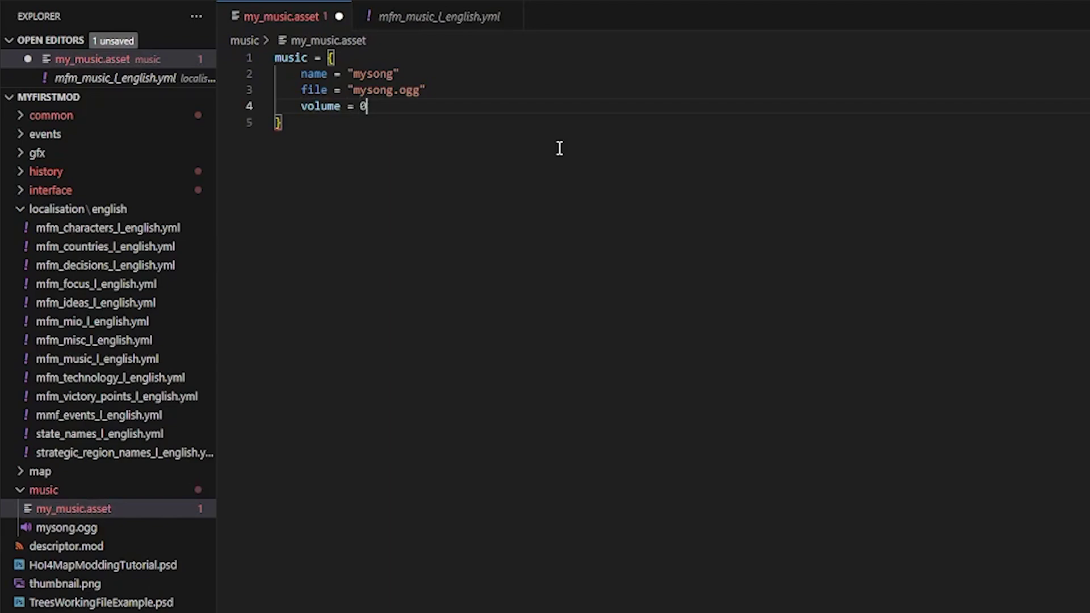
{"action": "type", "text": ".65"}
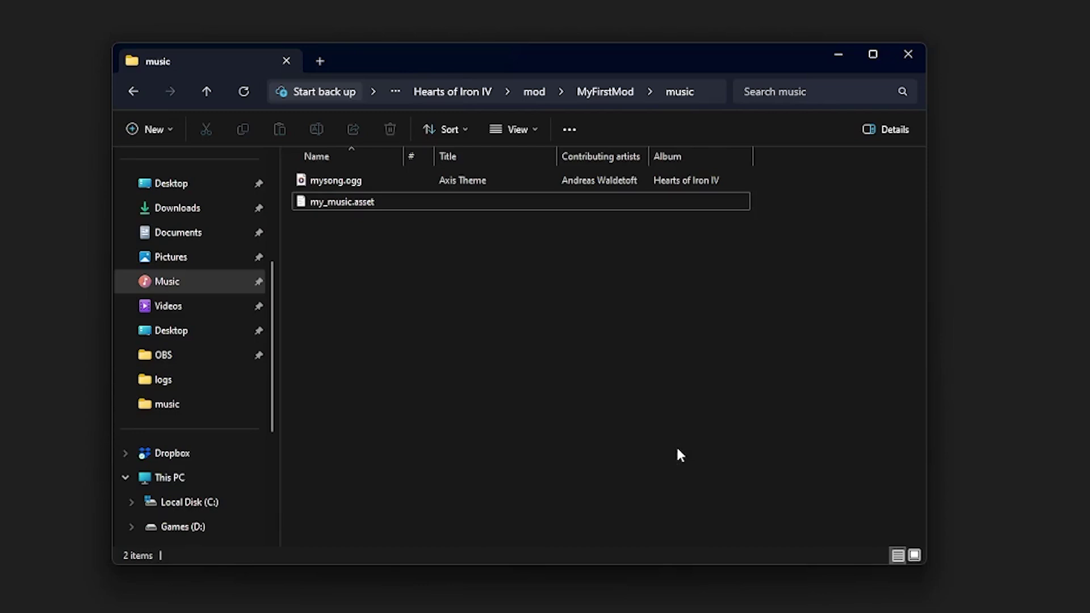
Step: Create a new empty text file named my_radio.txt in the music folder
{"action": "right_click", "coordinate": [461, 277]}
{"action": "mouse_move", "coordinate": [505, 398]}
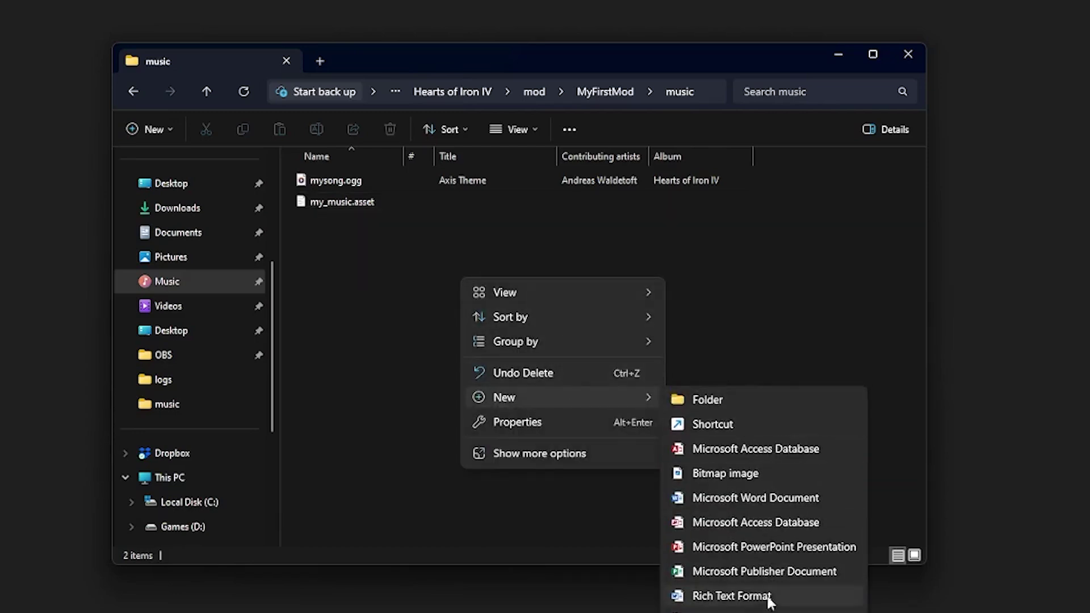
{"action": "left_click", "coordinate": [749, 611]}
{"action": "type", "text": "my_radi.txt"}
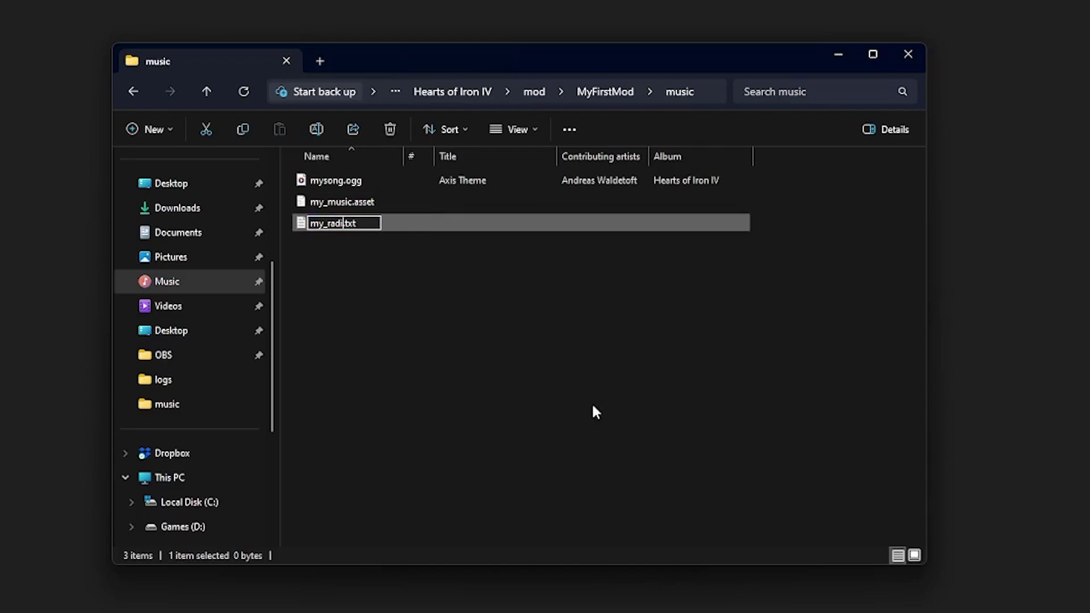
{"action": "type", "text": "o"}
{"action": "key", "text": "Return"}
Step: Open my_radio.txt and write music_station = "my_radio_station", replacing base_music
{"action": "left_click_drag", "start_coordinate": [438, 234], "coordinate": [290, 24]}
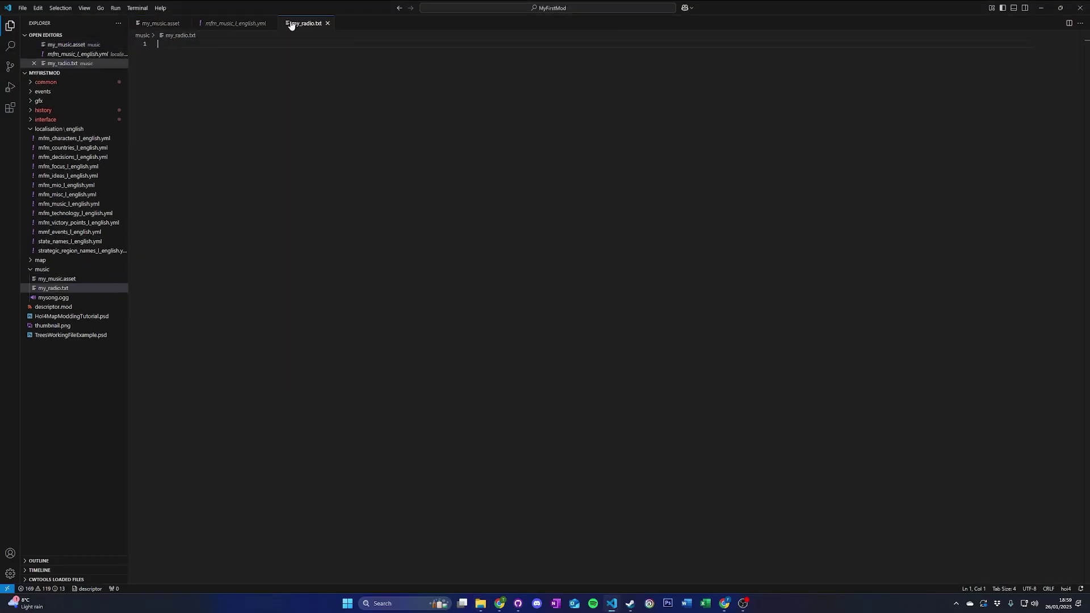
{"action": "type", "text": "mu"}
{"action": "type", "text": "sic_"}
{"action": "type", "text": "station "}
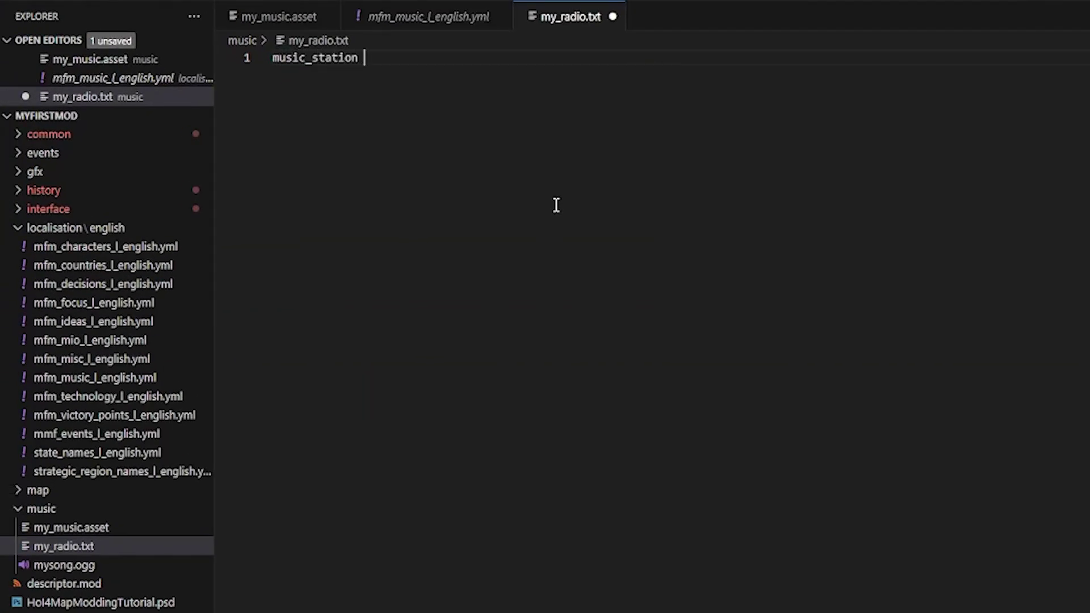
{"action": "type", "text": "= \"base_music"}
{"action": "key", "text": "BackSpace"}
{"action": "key", "text": "BackSpace"}
{"action": "key", "text": "BackSpace"}
{"action": "key", "text": "BackSpace"}
{"action": "key", "text": "BackSpace"}
{"action": "key", "text": "BackSpace"}
{"action": "key", "text": "BackSpace"}
{"action": "key", "text": "BackSpace"}
{"action": "key", "text": "BackSpace"}
{"action": "type", "text": "my_radio_sta"}
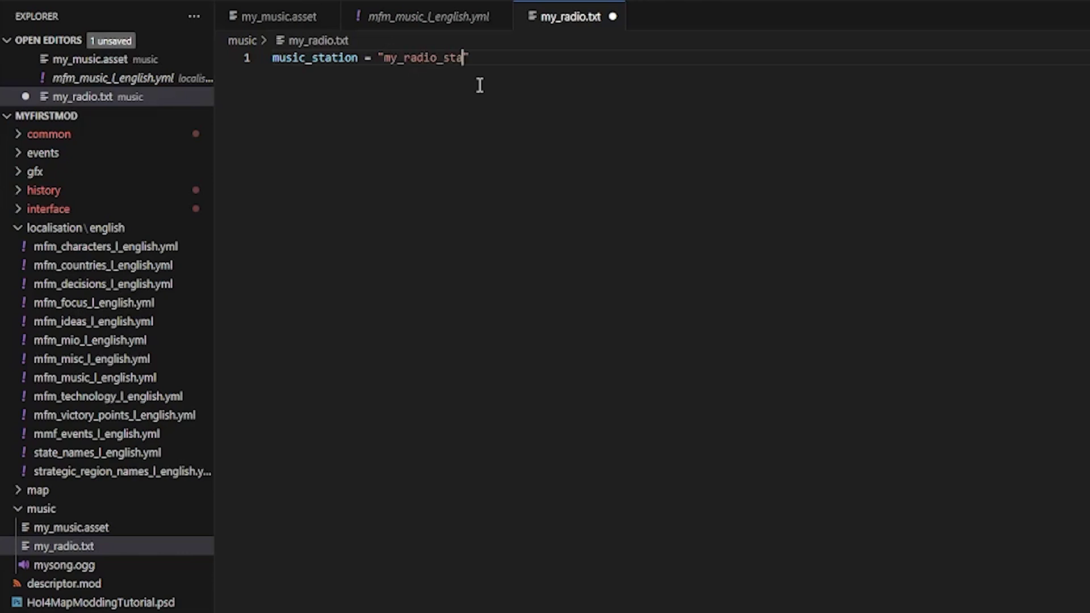
{"action": "type", "text": "tion"}
{"action": "key", "text": "End"}
Step: Add music = { song = "mysong" } below the station line
{"action": "key", "text": "Return"}
{"action": "key", "text": "Return"}
{"action": "type", "text": "music = {"}
{"action": "key", "text": "Return"}
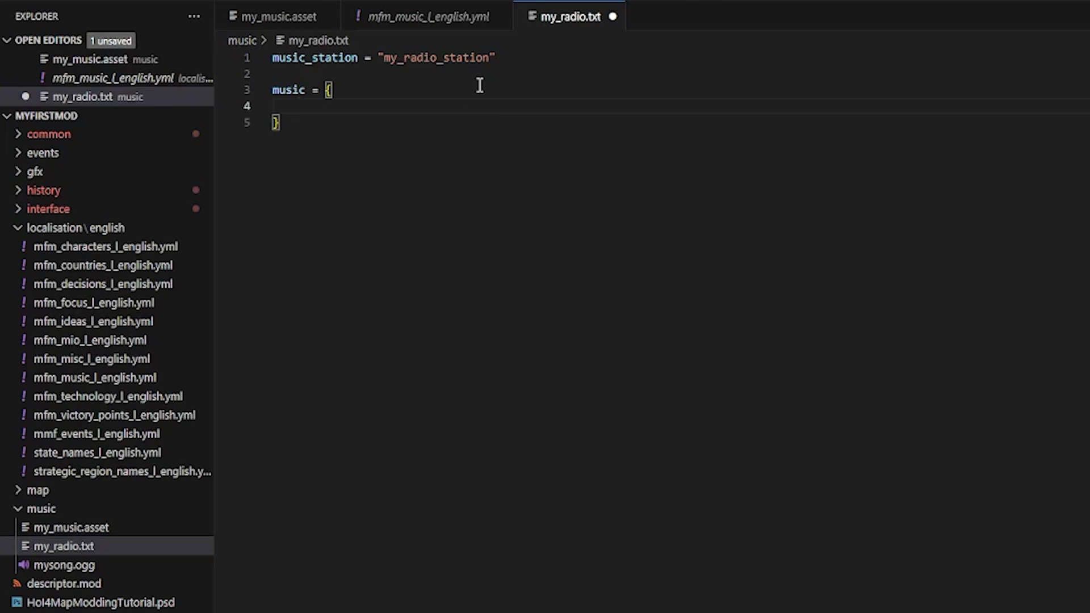
{"action": "type", "text": "song = "}
{"action": "type", "text": "\"myson"}
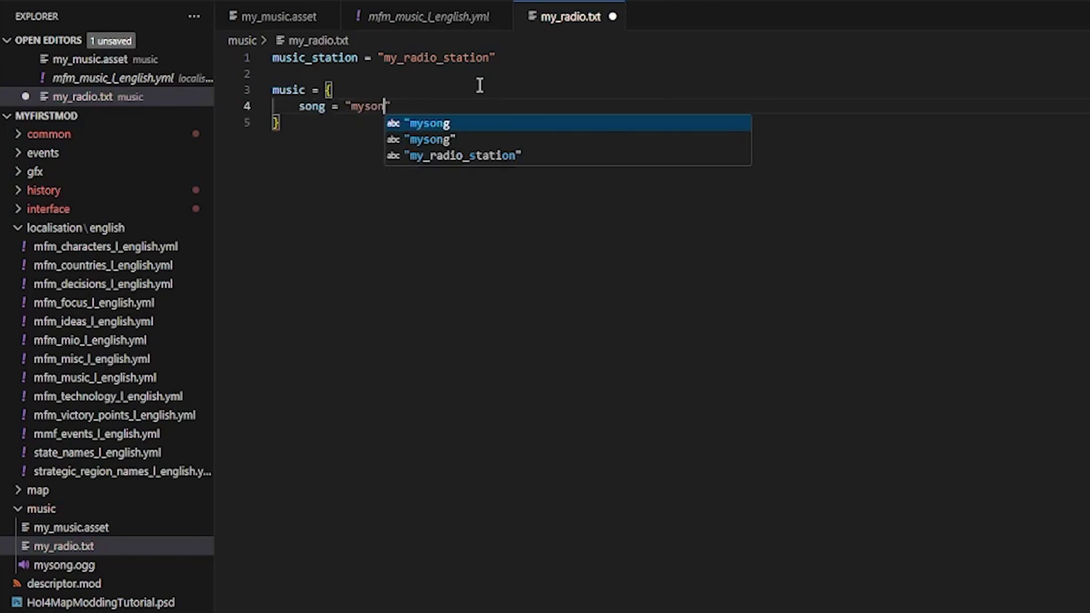
{"action": "type", "text": "g"}
{"action": "key", "text": "Return"}
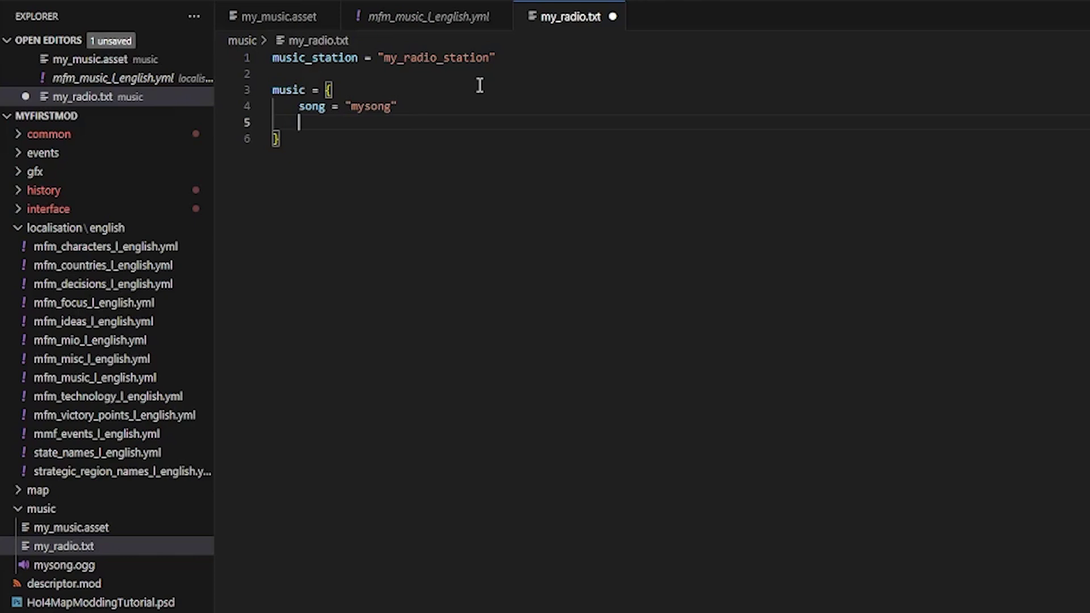
{"action": "type", "text": "c"}
{"action": "type", "text": "hance = {"}
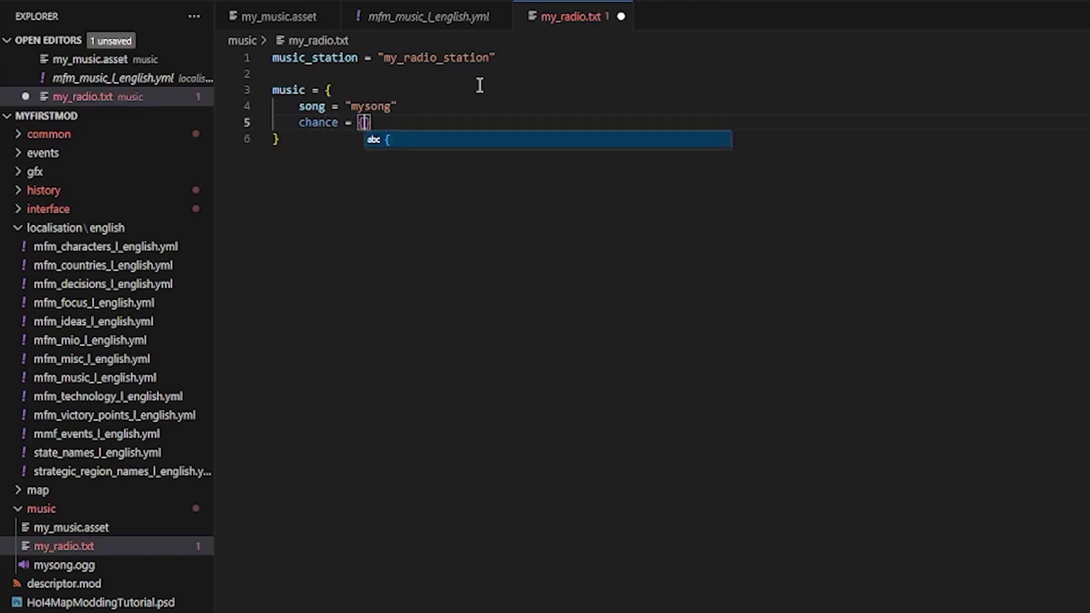
Step: Write chance = { base = 1 } with a factor 0 modifier and a NOT original_tag block
{"action": "key", "text": "Return"}
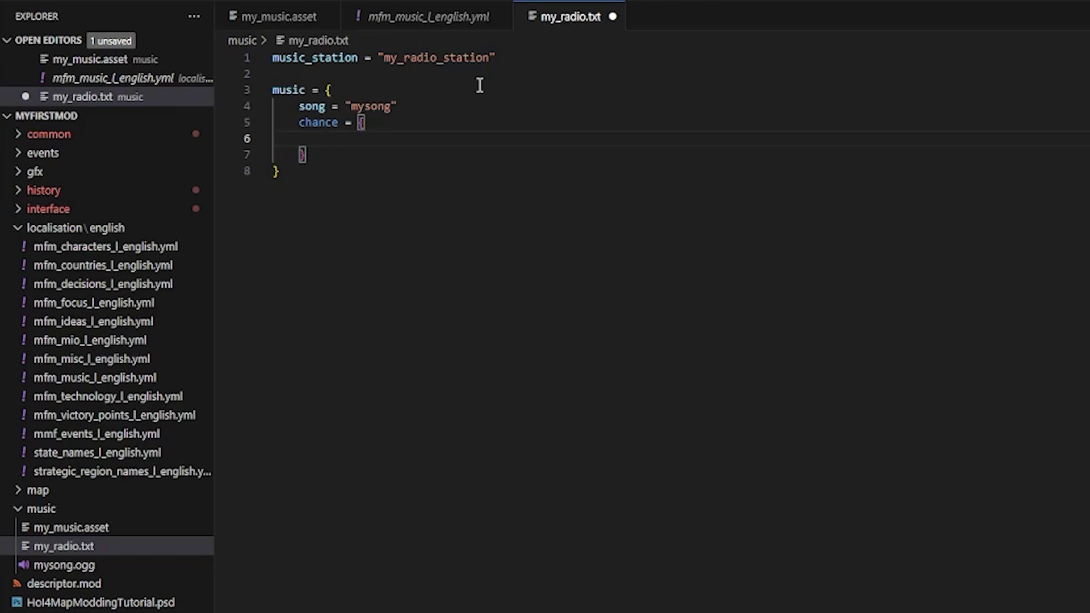
{"action": "type", "text": "bas"}
{"action": "type", "text": "e = 1"}
{"action": "key", "text": "Return"}
{"action": "type", "text": "modi"}
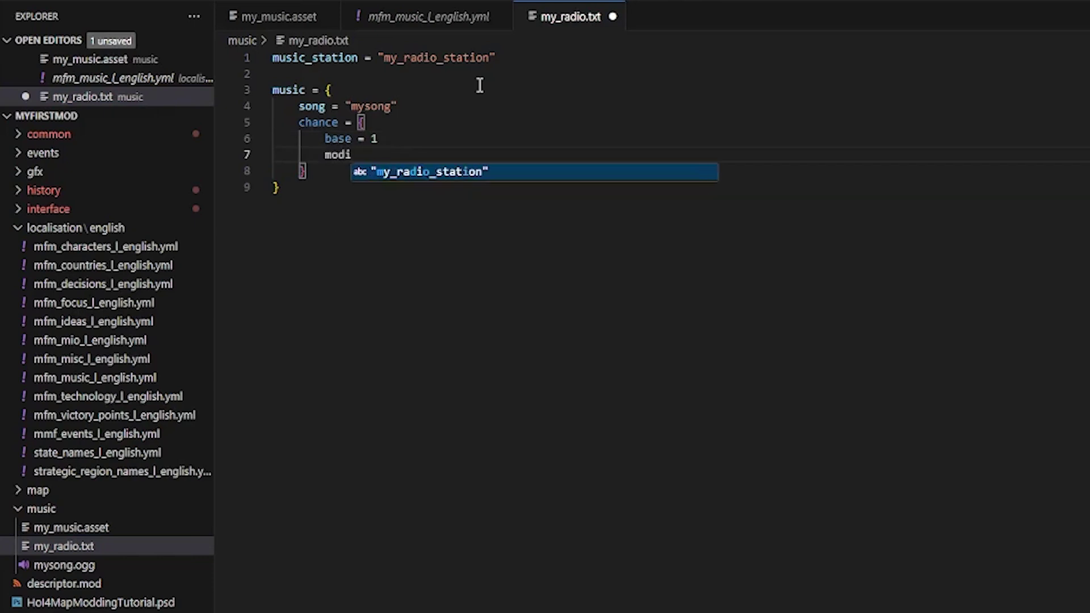
{"action": "type", "text": "fier = {"}
{"action": "key", "text": "Return"}
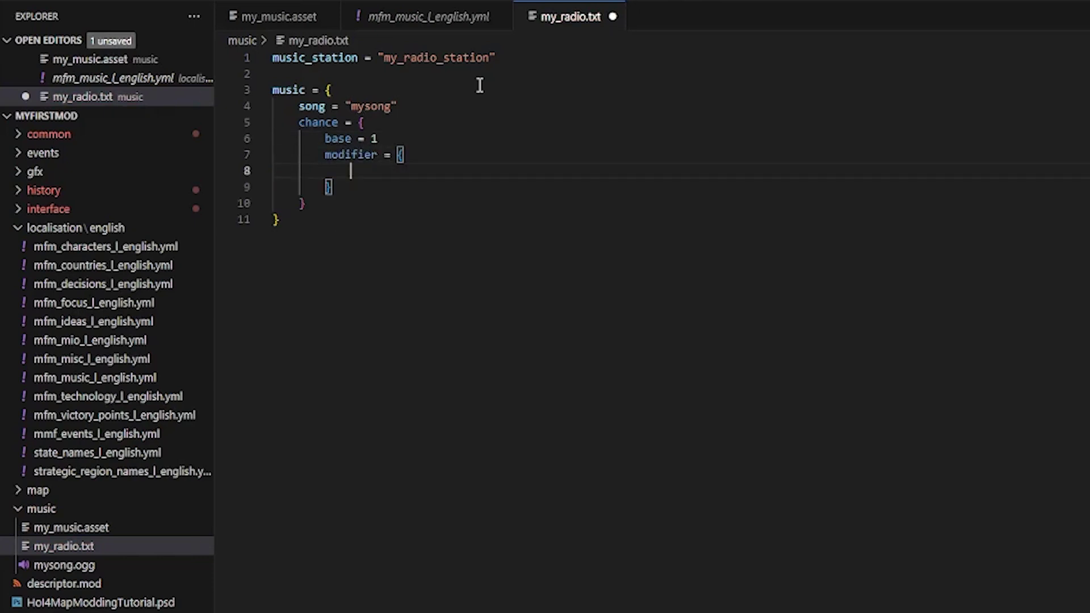
{"action": "type", "text": "factor = "}
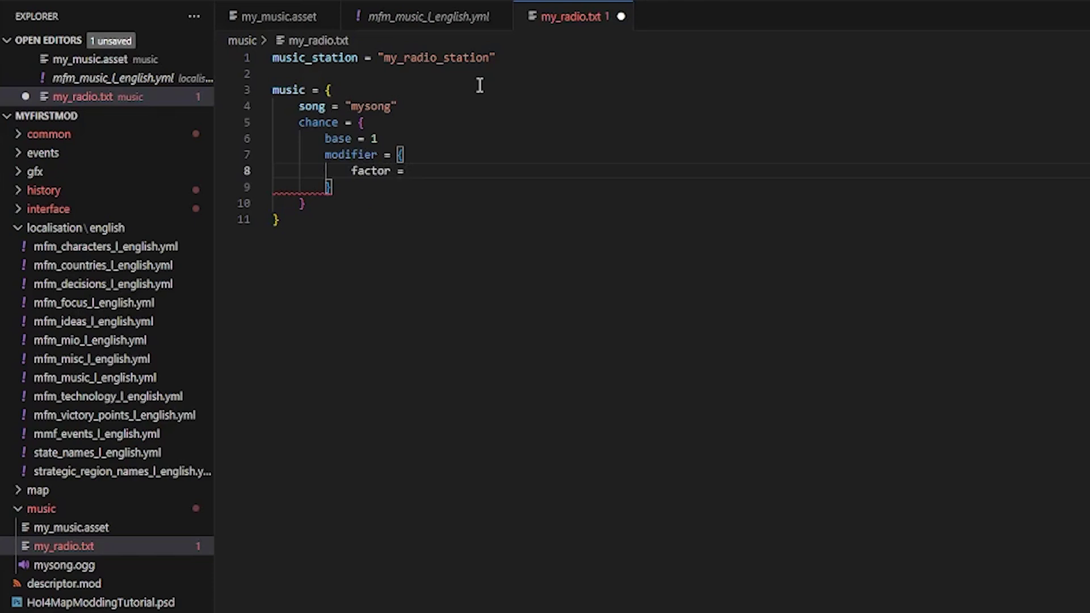
{"action": "type", "text": "0"}
{"action": "key", "text": "Return"}
{"action": "type", "text": "NOT = {"}
{"action": "key", "text": "Return"}
{"action": "type", "text": "or"}
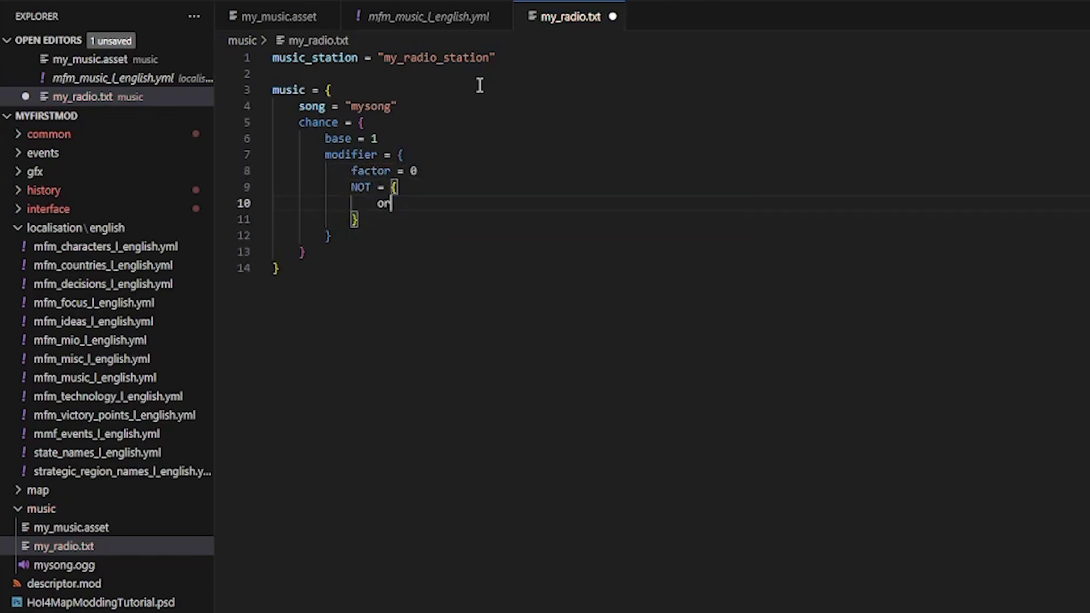
{"action": "type", "text": "iginal_tag = GER"}
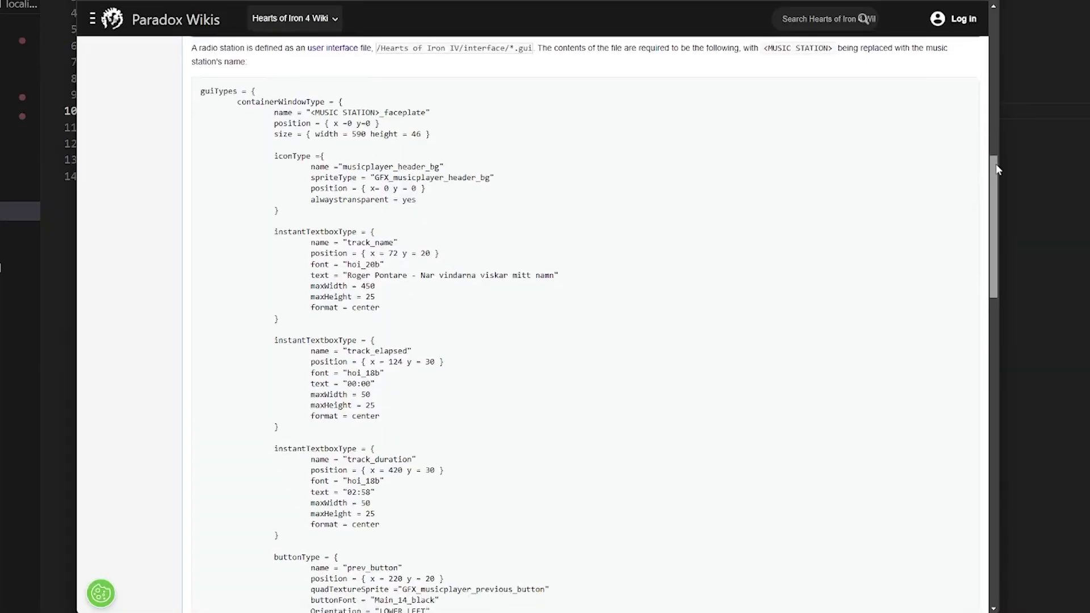
{"action": "scroll", "coordinate": [998, 196], "scroll_direction": "down", "scroll_amount": 2}
{"action": "scroll", "coordinate": [999, 196], "scroll_direction": "down", "scroll_amount": 2}
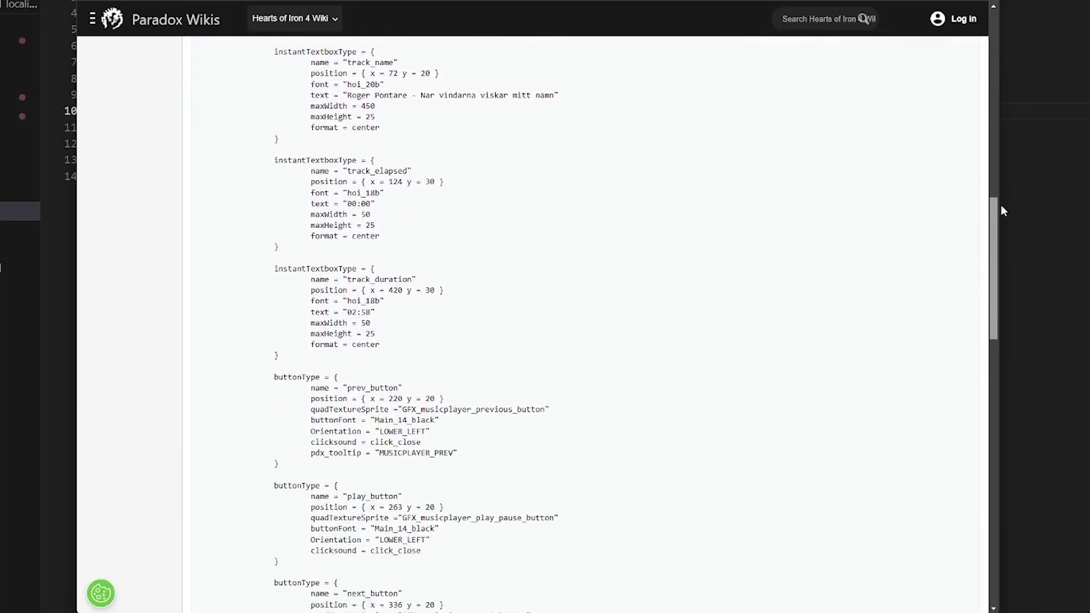
{"action": "left_click_drag", "start_coordinate": [1000, 197], "coordinate": [1024, 392]}
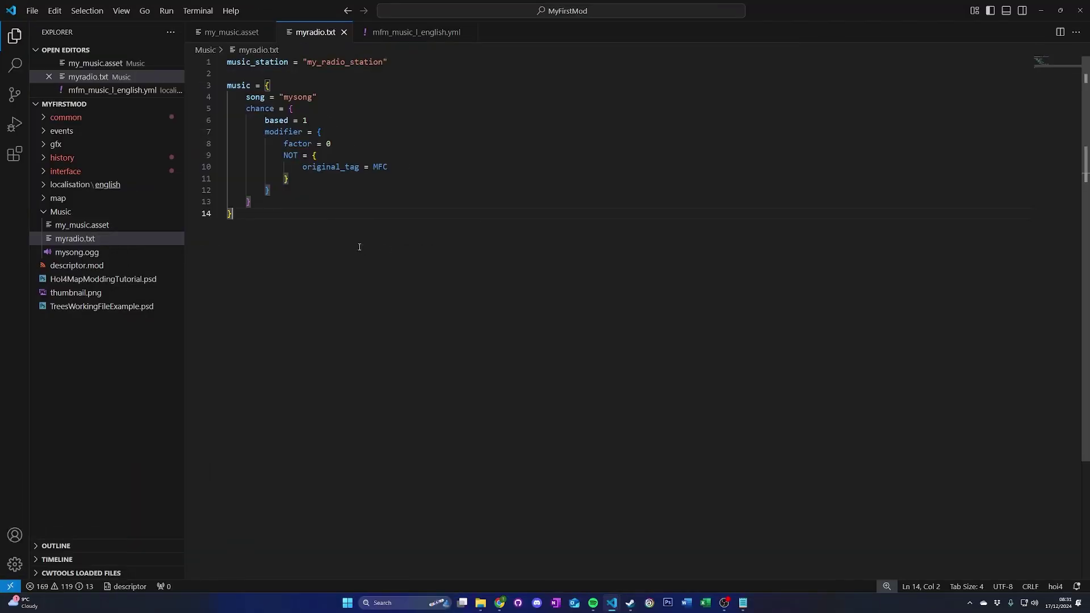
Step: Create a new file my_radio_station.gui inside the interface folder
{"action": "right_click", "coordinate": [97, 170]}
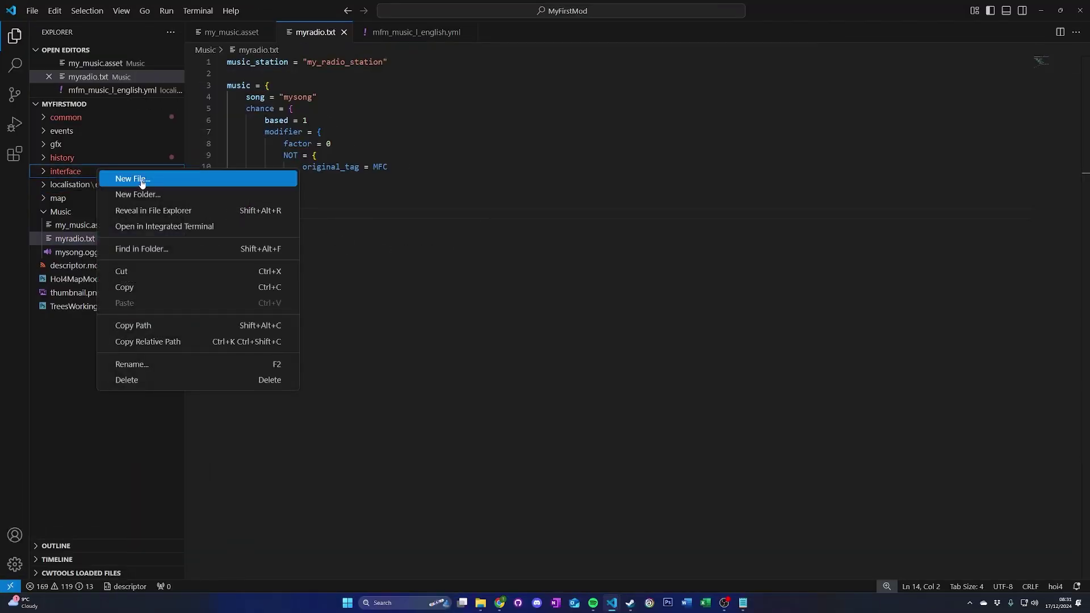
{"action": "left_click", "coordinate": [139, 184]}
{"action": "type", "text": "my_radio_station"}
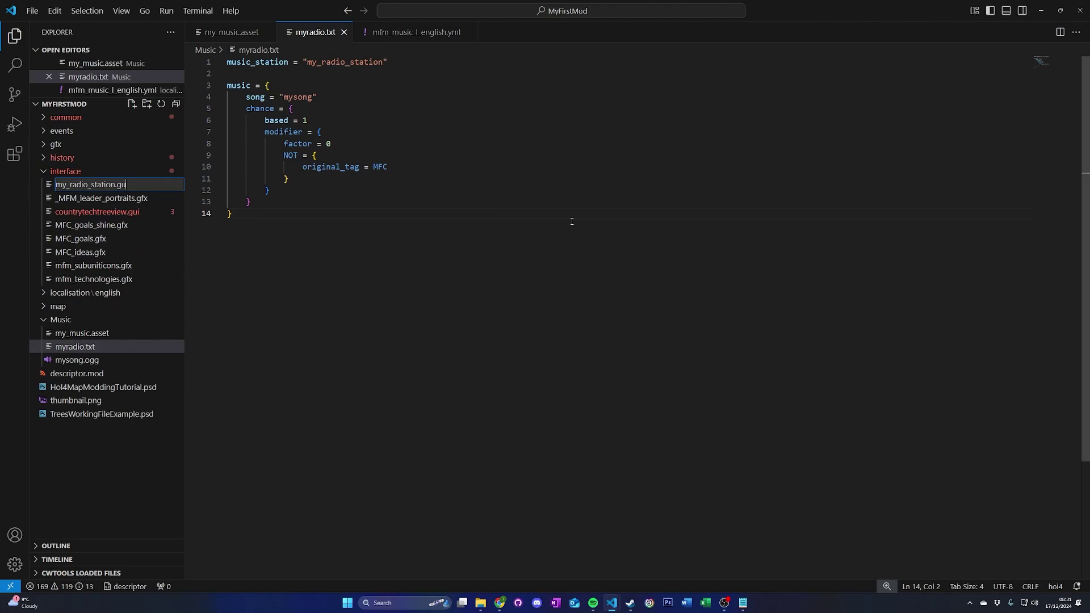
{"action": "type", "text": "i"}
{"action": "key", "text": "Return"}
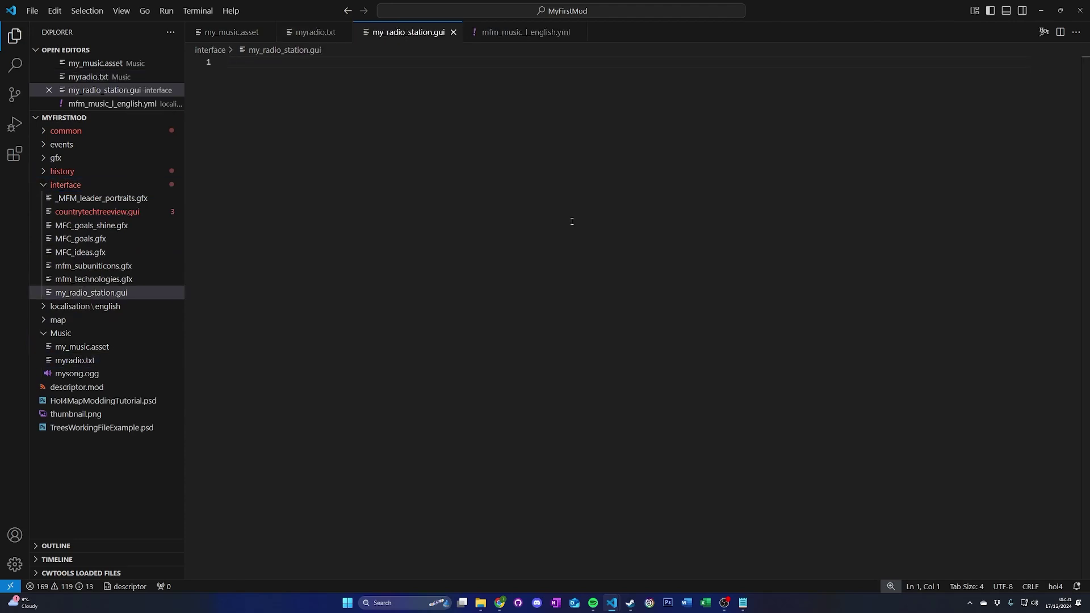
{"action": "key", "text": "alt+Tab"}
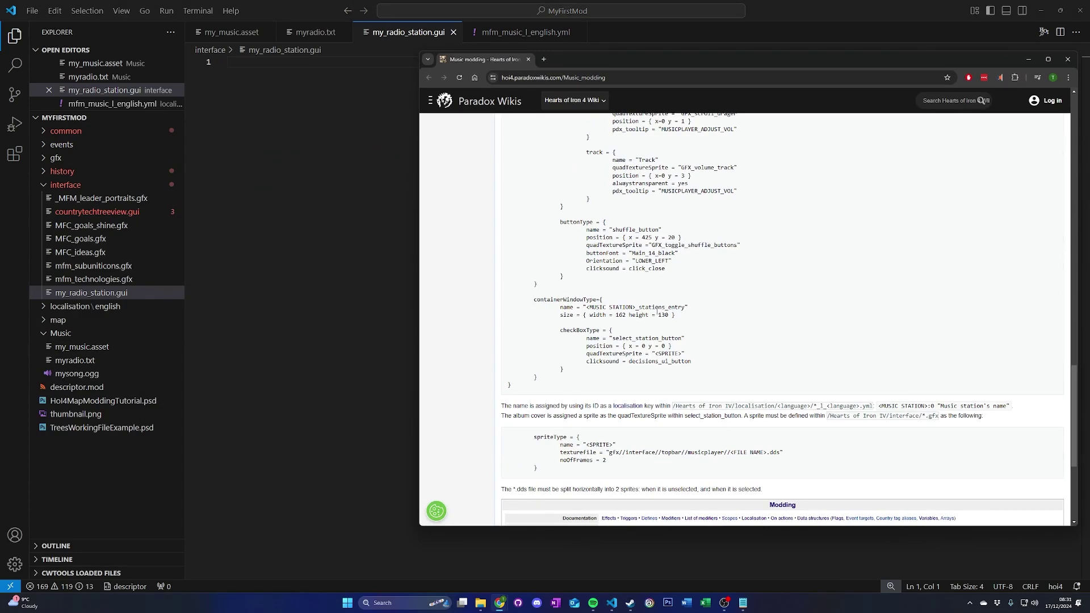
{"action": "left_click_drag", "start_coordinate": [586, 393], "coordinate": [500, 287]}
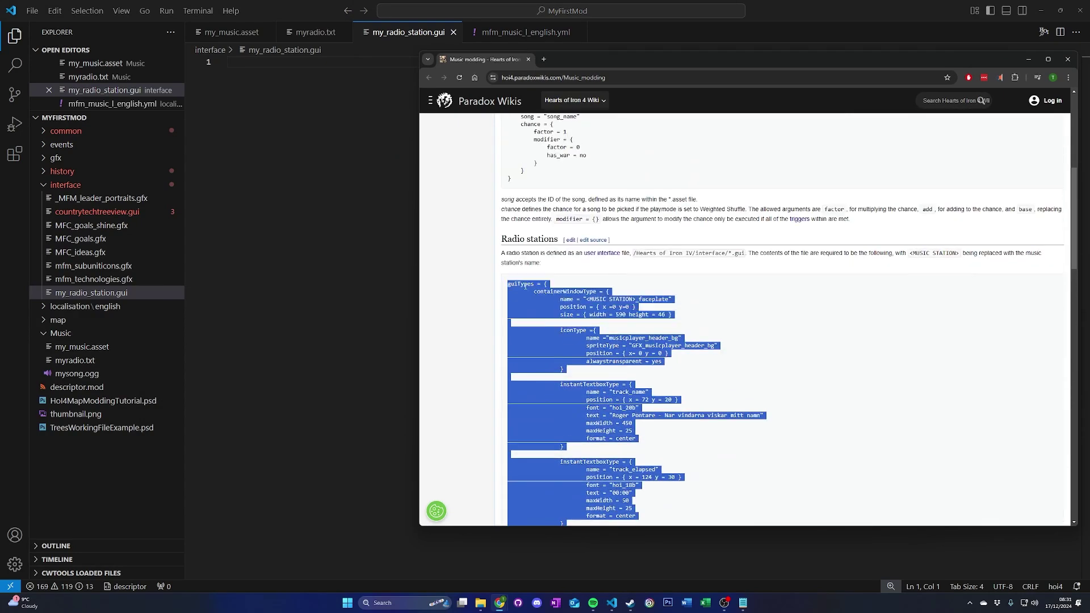
Step: Paste the wiki's guiTypes radio station template into my_radio_station.gui
{"action": "left_click", "coordinate": [322, 183]}
{"action": "key", "text": "ctrl+v"}
{"action": "scroll", "coordinate": [323, 183], "scroll_direction": "up", "scroll_amount": 15}
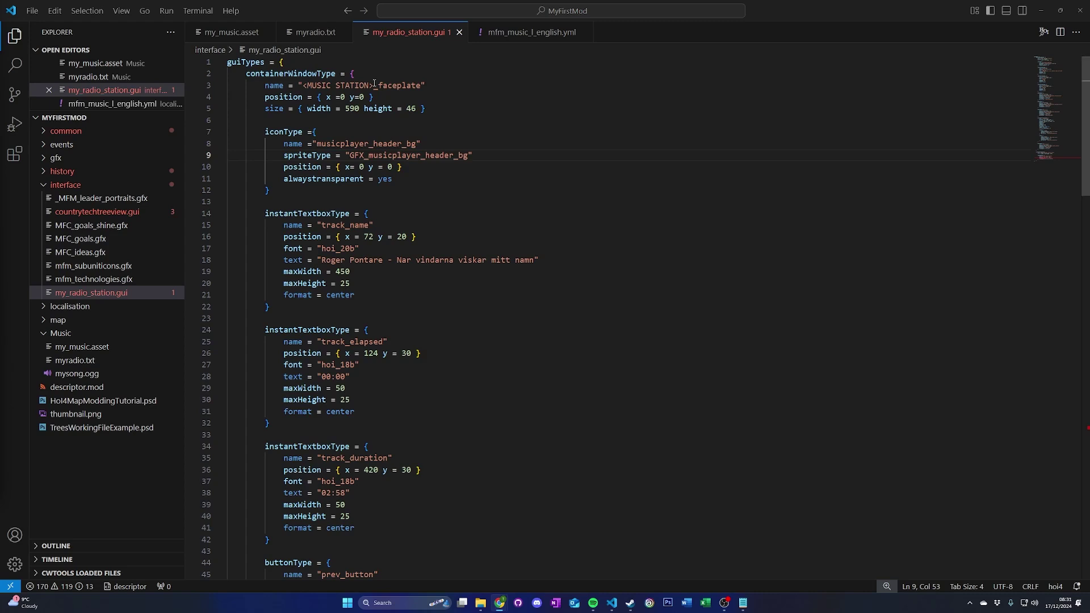
Step: Put my_radio_station over the <MUSIC STATION> placeholders on lines 3 and 114, then save my_radio_station.gui
{"action": "left_click_drag", "start_coordinate": [372, 86], "coordinate": [303, 85]}
{"action": "type", "text": "my_"}
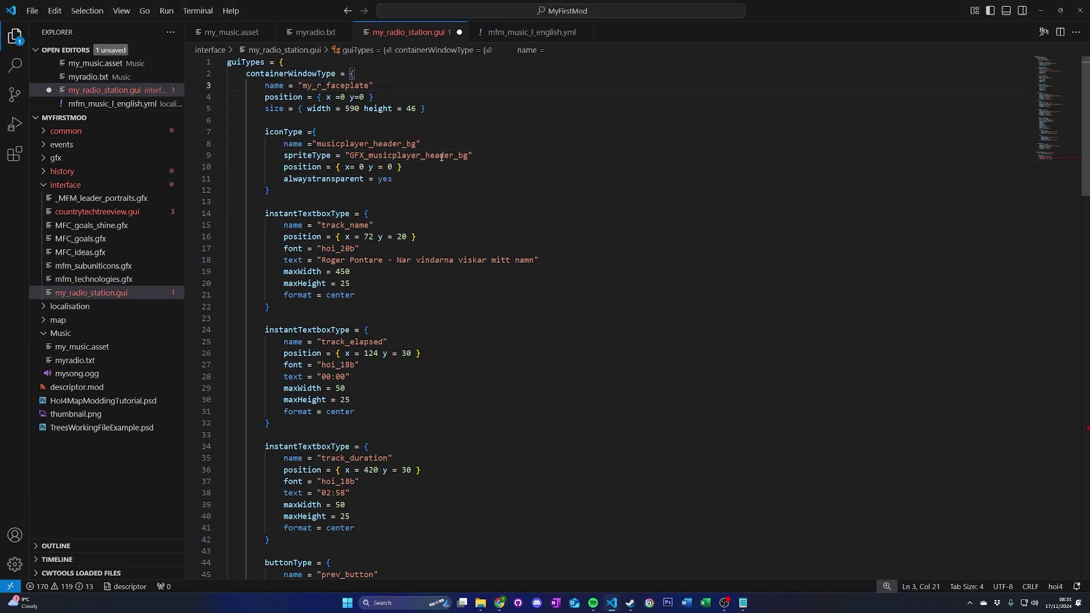
{"action": "type", "text": "radio_station"}
{"action": "key", "text": "ctrl+shift+Left"}
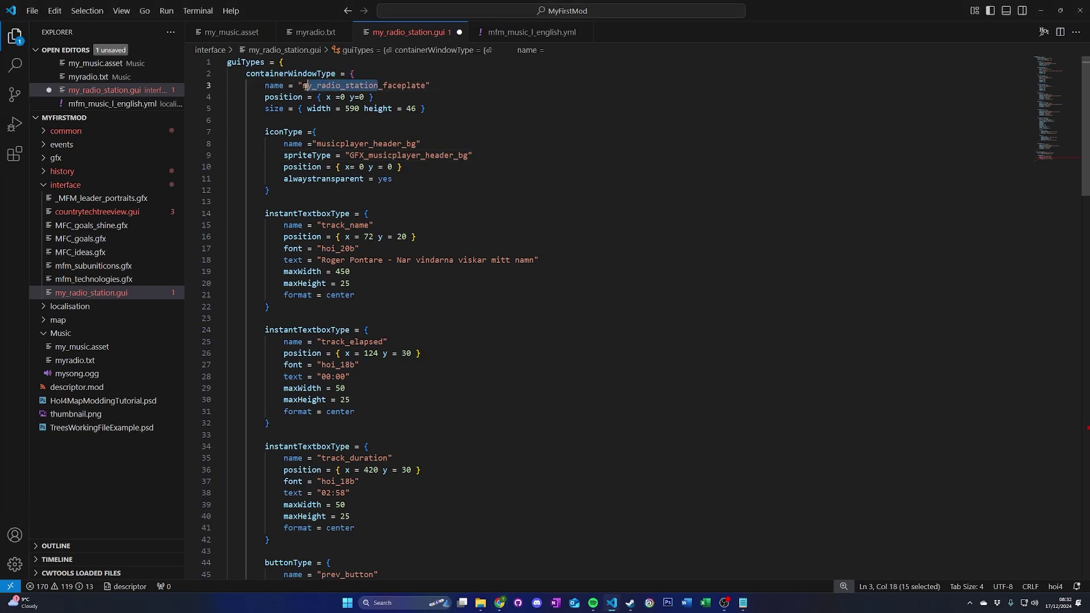
{"action": "left_click", "coordinate": [426, 132]}
{"action": "scroll", "coordinate": [426, 170], "scroll_direction": "down", "scroll_amount": 5}
{"action": "scroll", "coordinate": [417, 243], "scroll_direction": "down", "scroll_amount": 8}
{"action": "scroll", "coordinate": [417, 243], "scroll_direction": "down", "scroll_amount": 10}
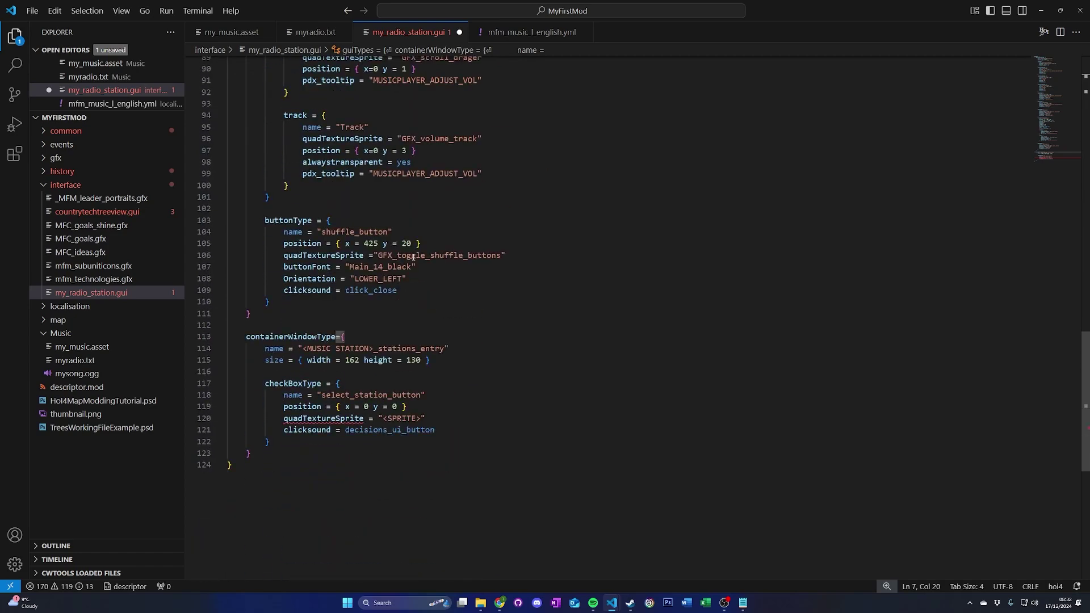
{"action": "left_click_drag", "start_coordinate": [373, 348], "coordinate": [302, 348]}
{"action": "type", "text": "my_radio_station"}
{"action": "key", "text": "ctrl+s"}
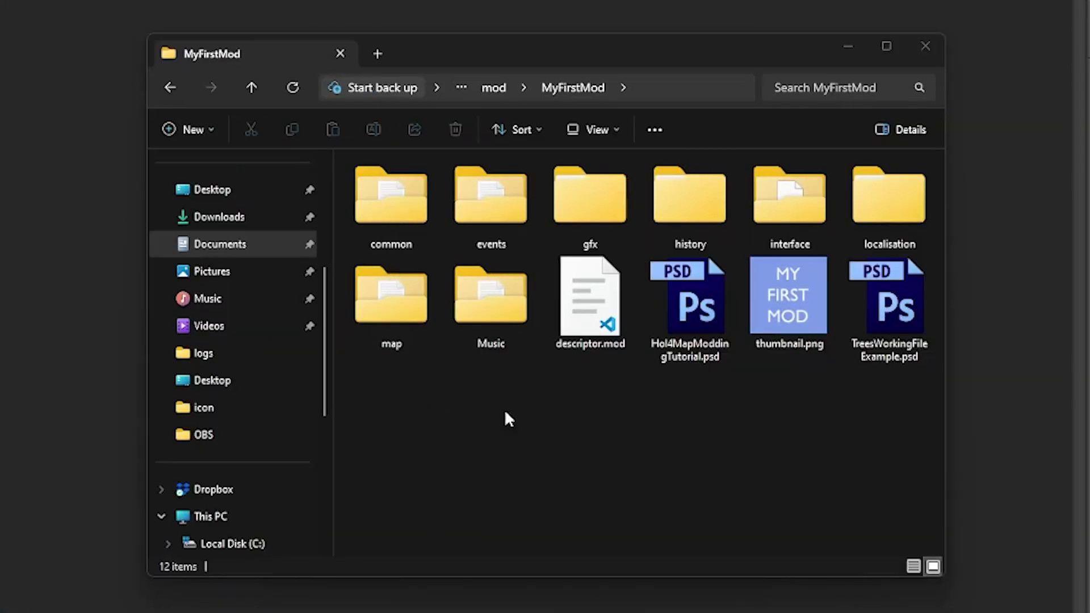
Step: Create a topbar folder inside the mod's gfx folder
{"action": "double_click", "coordinate": [596, 196]}
{"action": "right_click", "coordinate": [422, 295]}
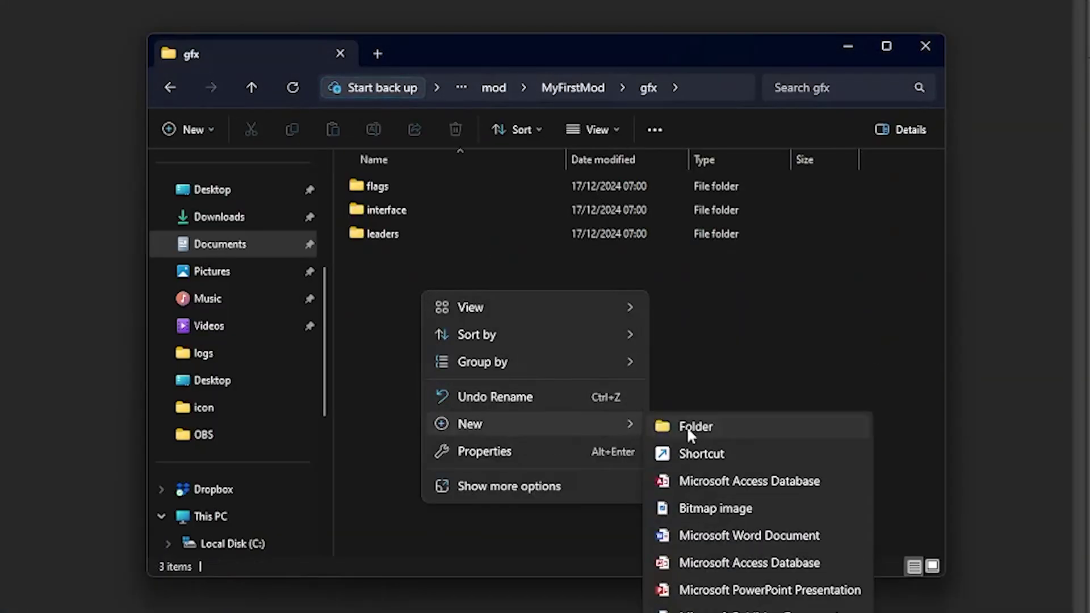
{"action": "left_click", "coordinate": [688, 427]}
{"action": "type", "text": "topbar"}
{"action": "key", "text": "Return"}
{"action": "key", "text": "Return"}
Step: Create a musicplayer folder in topbar and move my_radio_station_album_art.dds into it
{"action": "right_click", "coordinate": [422, 296]}
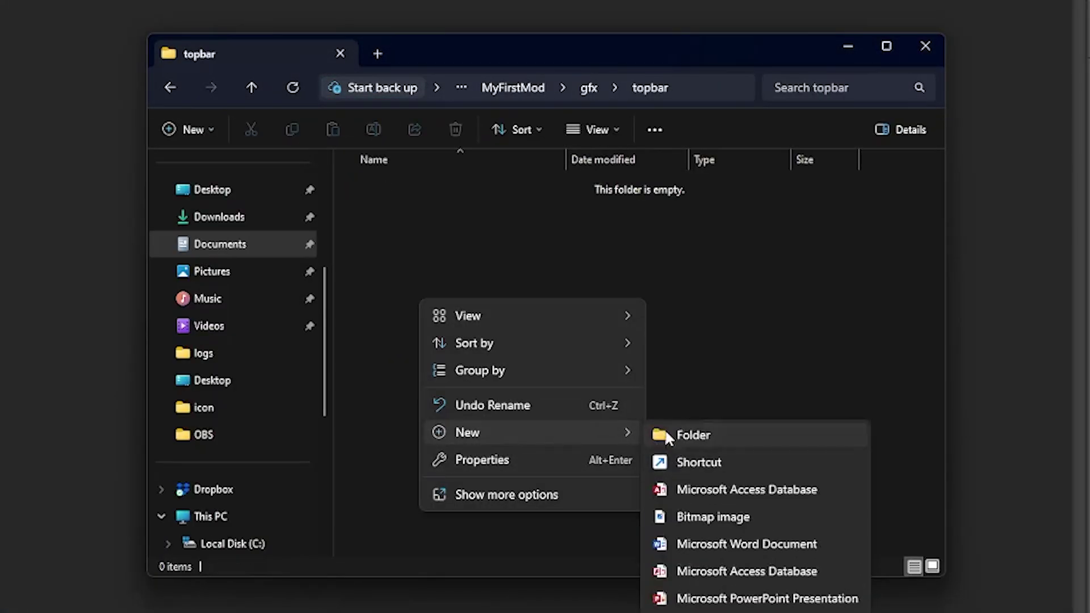
{"action": "left_click", "coordinate": [665, 435]}
{"action": "type", "text": "musicplayer"}
{"action": "key", "text": "Return"}
{"action": "left_click_drag", "start_coordinate": [463, 213], "coordinate": [438, 190]}
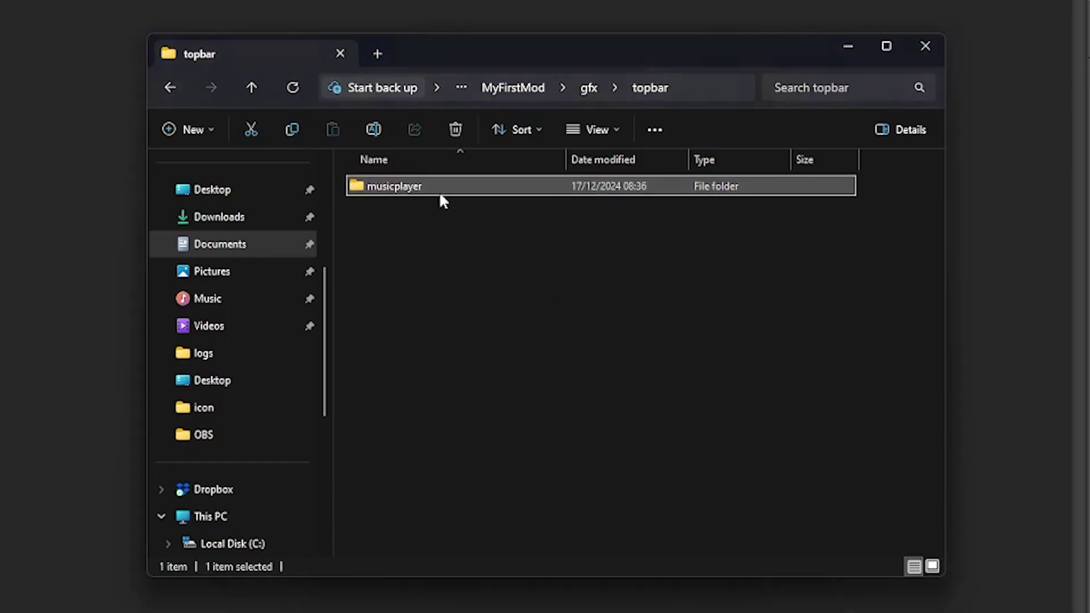
{"action": "double_click", "coordinate": [438, 191]}
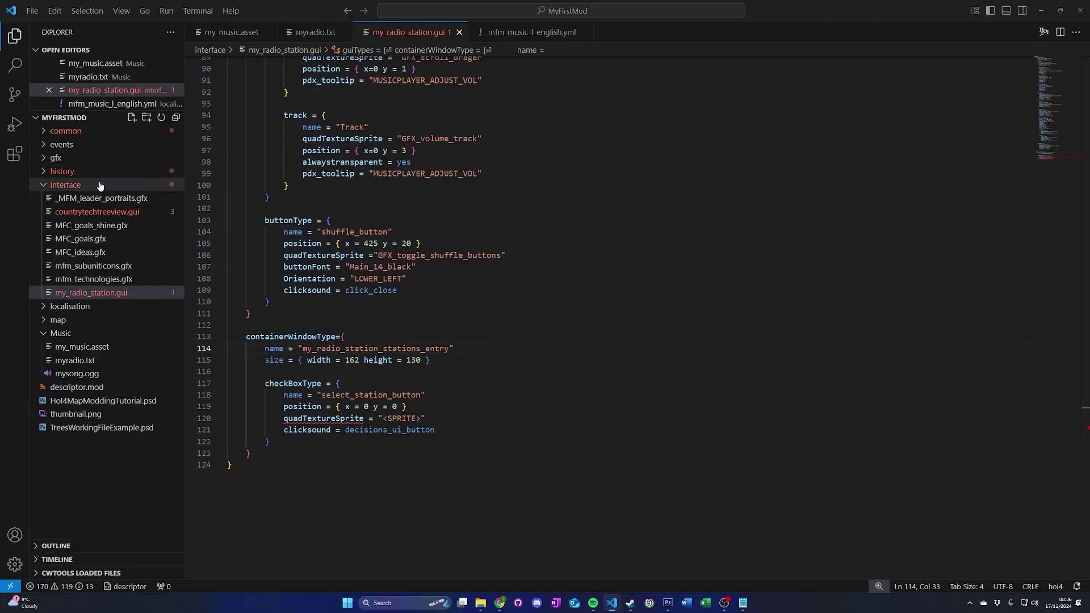
Step: Create interface/my_radio_station.gfx with sprite code, and set line 120's <SPRITE> to GFX_my_radio_station_album_art
{"action": "right_click", "coordinate": [97, 185]}
{"action": "left_click", "coordinate": [134, 194]}
{"action": "type", "text": "my_radio_station"}
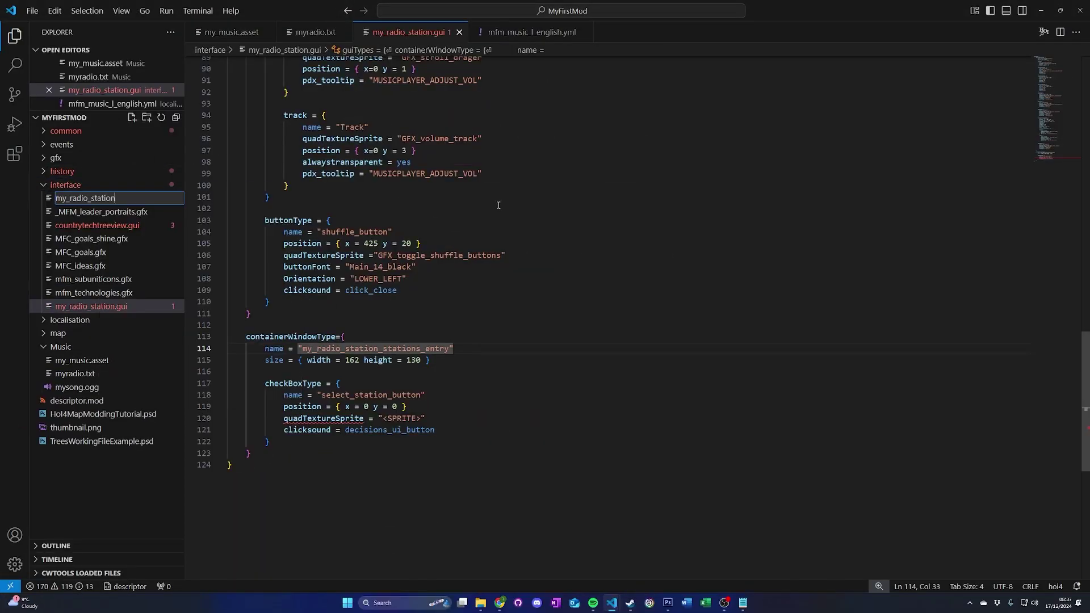
{"action": "type", "text": ".gfx"}
{"action": "key", "text": "Return"}
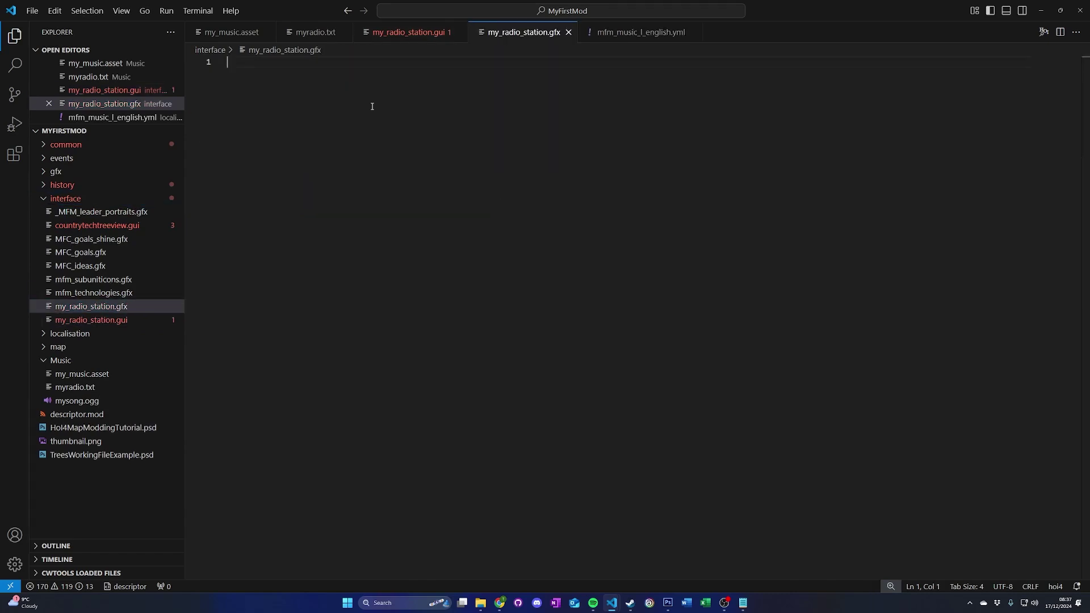
{"action": "type", "text": "SpriteTypes = { \tspriteType = { \t\tname = \"GFX_my_radio_station_album_art\" \t\ttextureFile = \"gfx/interface/topbar/musicplayer/my_radio_station_album_art.dds\" \t\tnoOfFrames = 2 \t} }"}
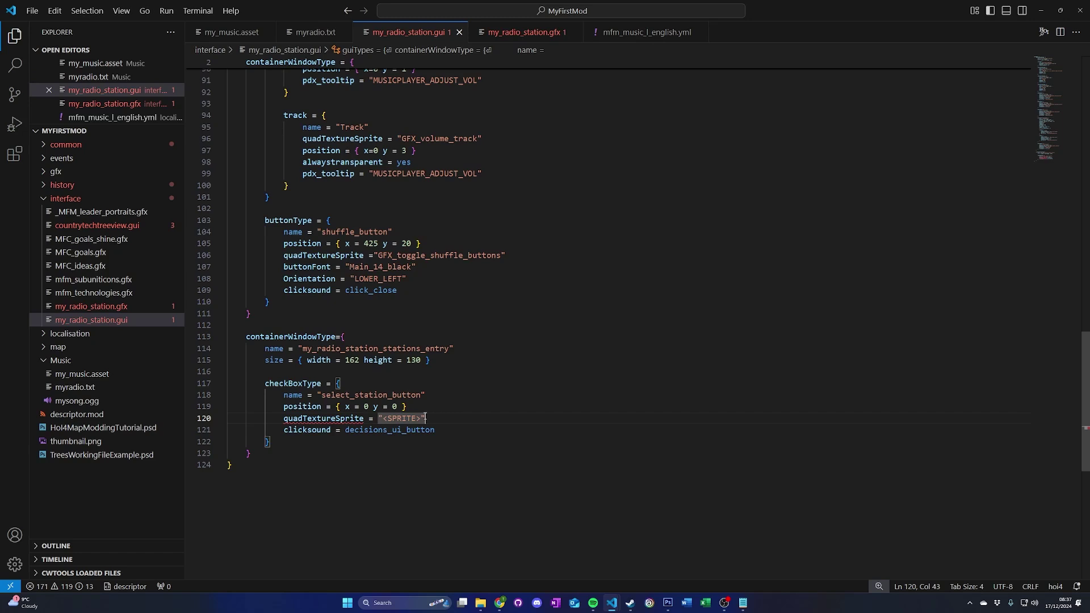
{"action": "left_click_drag", "start_coordinate": [423, 418], "coordinate": [394, 419]}
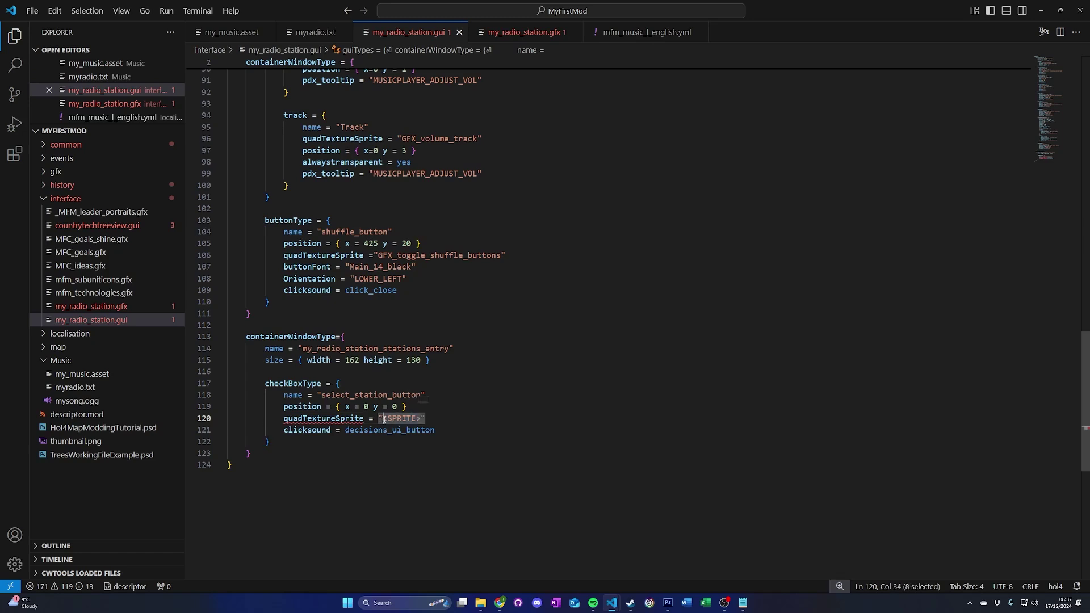
{"action": "type", "text": "GFX_my_radio_station_album_art"}
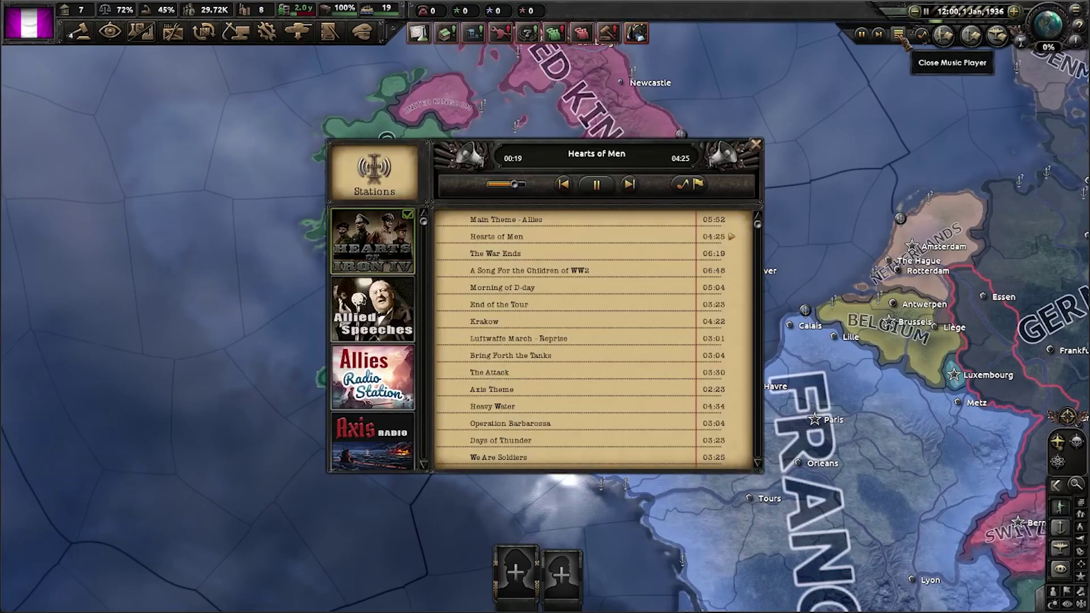
{"action": "left_click_drag", "start_coordinate": [426, 223], "coordinate": [443, 420]}
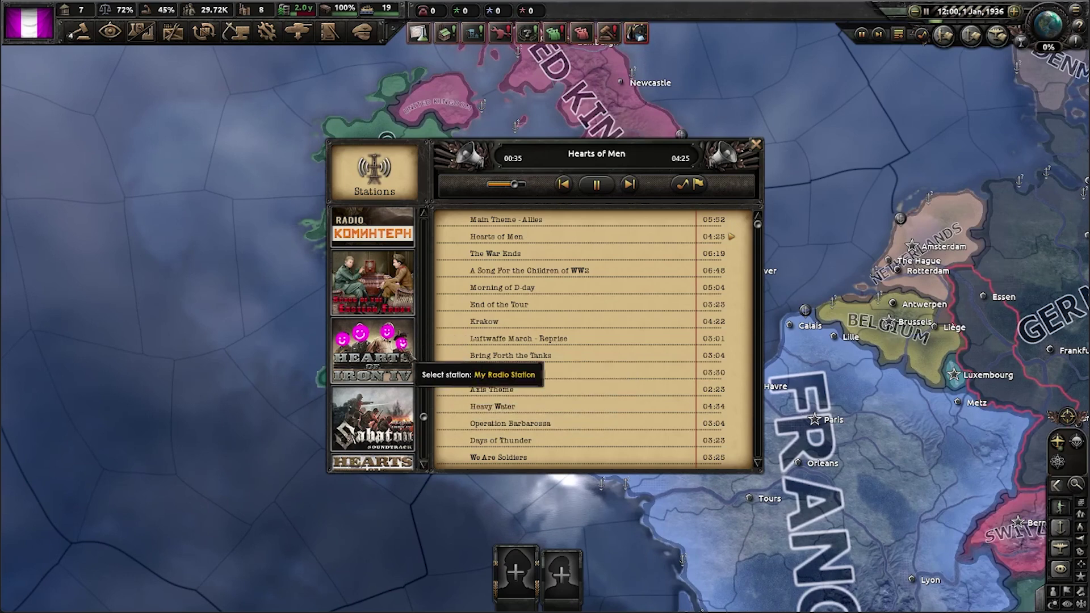
{"action": "left_click_drag", "start_coordinate": [441, 415], "coordinate": [440, 212]}
Step: Choose the My Radio Station album art in the music player to play My Song
{"action": "left_click", "coordinate": [387, 242]}
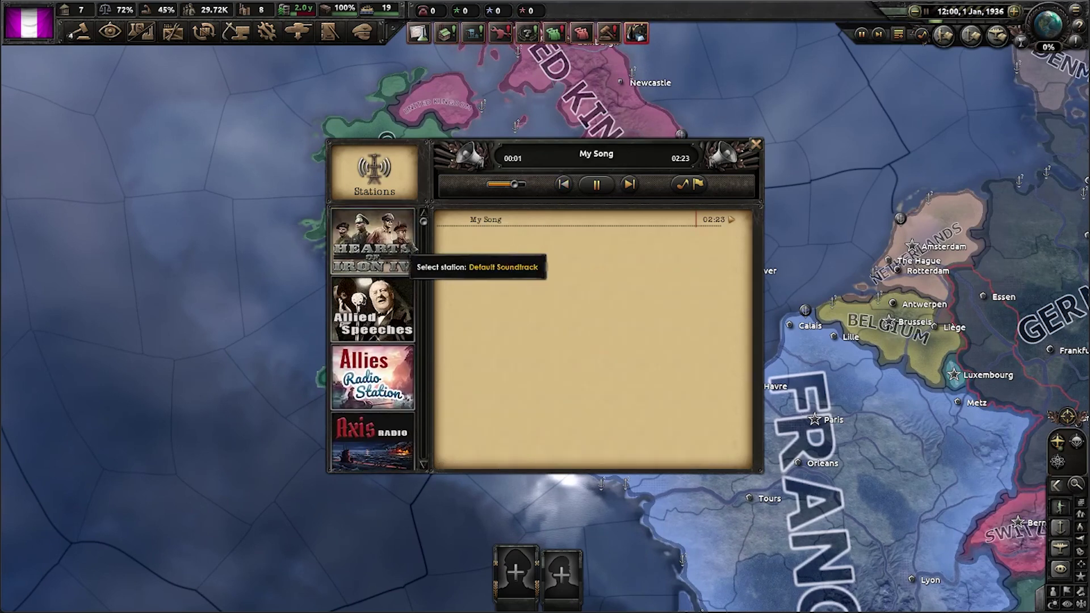